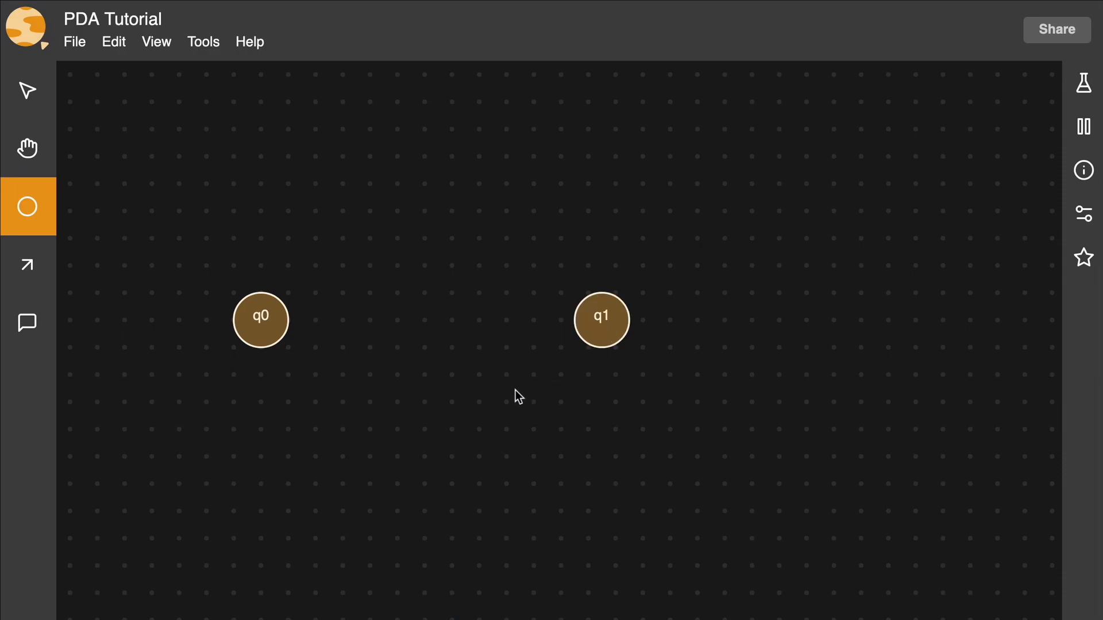
Step: Set state q0 as the initial state and mark state q1 as final
{"action": "right_click", "coordinate": [269, 338]}
{"action": "left_click", "coordinate": [282, 349]}
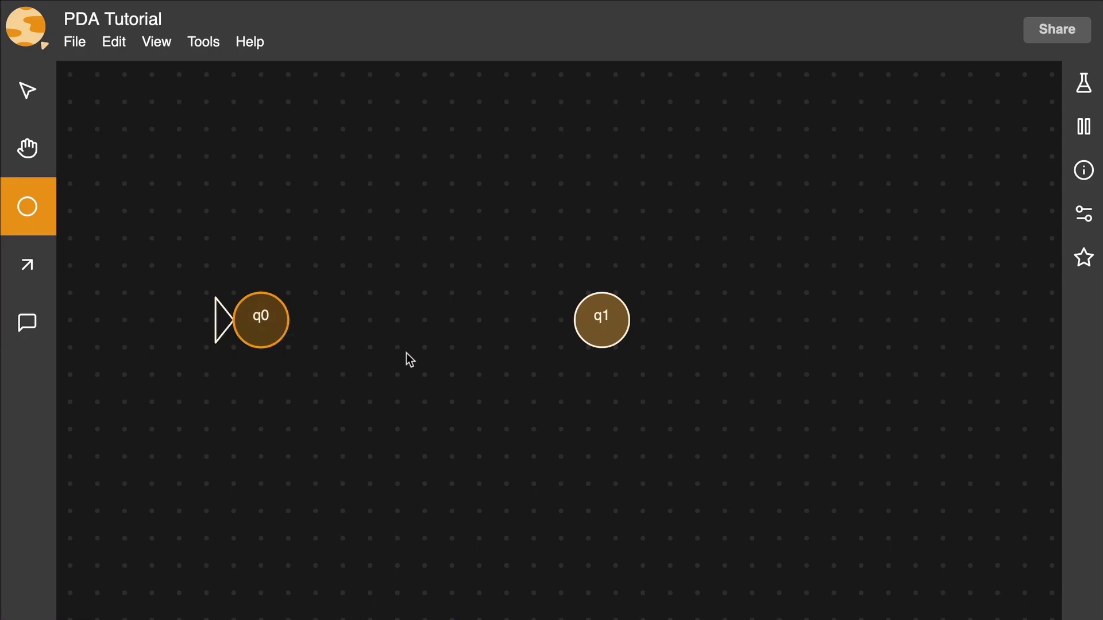
{"action": "right_click", "coordinate": [604, 322]}
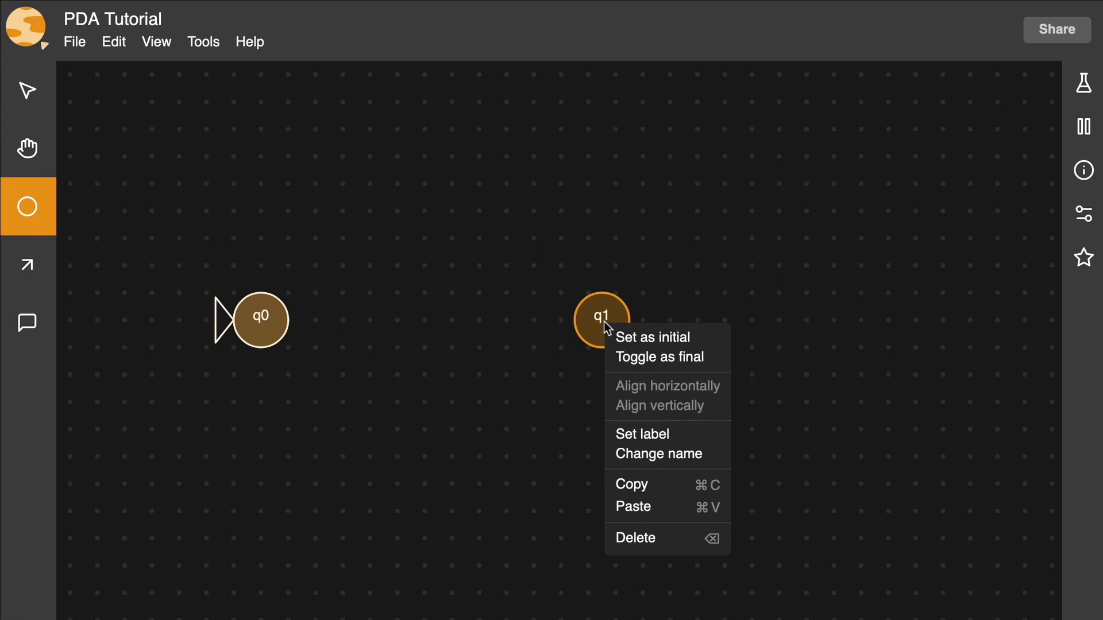
{"action": "left_click", "coordinate": [645, 358]}
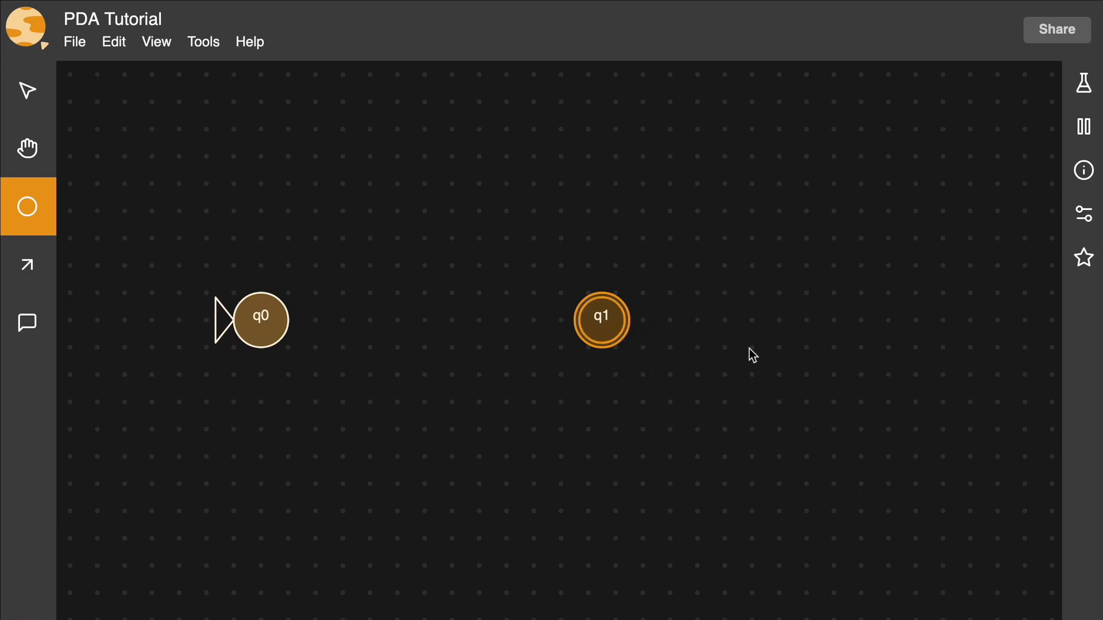
Step: Add a self-loop transition on q0 that reads a, pops nothing and pushes A
{"action": "left_click", "coordinate": [23, 263]}
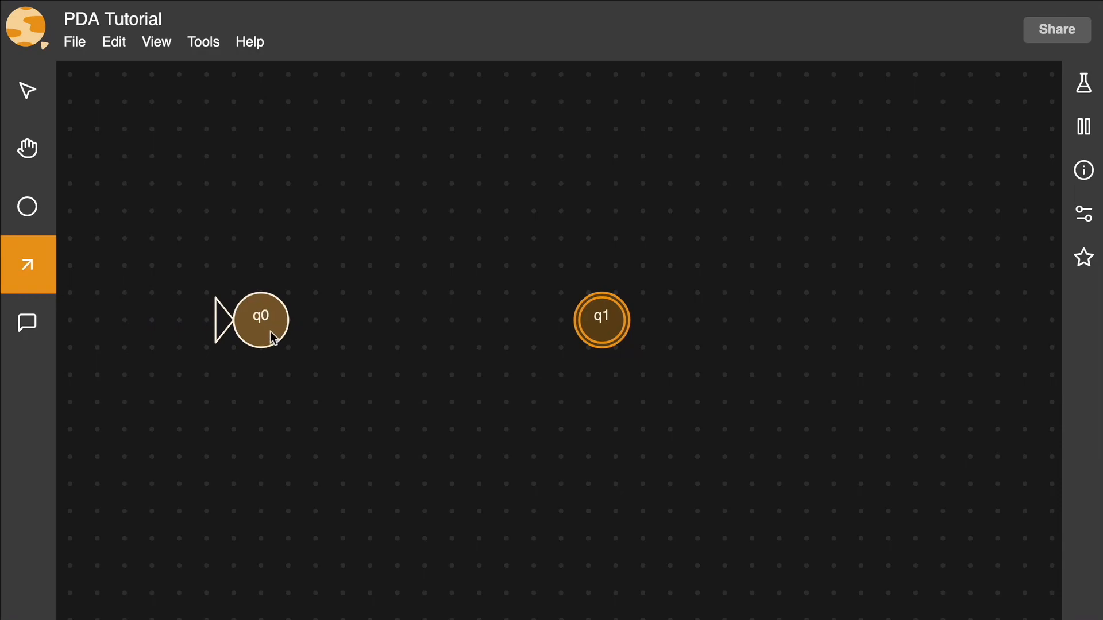
{"action": "left_click", "coordinate": [273, 338]}
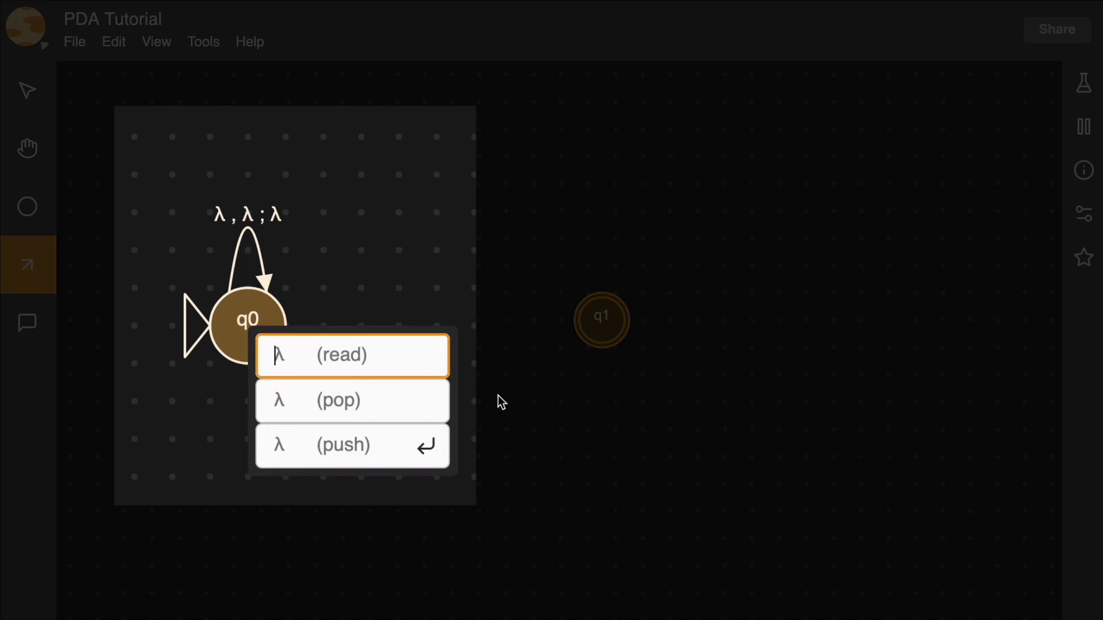
{"action": "type", "text": "a"}
{"action": "key", "text": "Tab"}
Step: Add a self-loop transition on q0 that reads b, pops nothing and pushes B
{"action": "key", "text": "Tab"}
{"action": "type", "text": "A"}
{"action": "key", "text": "Return"}
{"action": "left_click", "coordinate": [218, 325]}
{"action": "type", "text": "b"}
{"action": "key", "text": "Tab"}
{"action": "key", "text": "Tab"}
{"action": "type", "text": "B"}
{"action": "key", "text": "Return"}
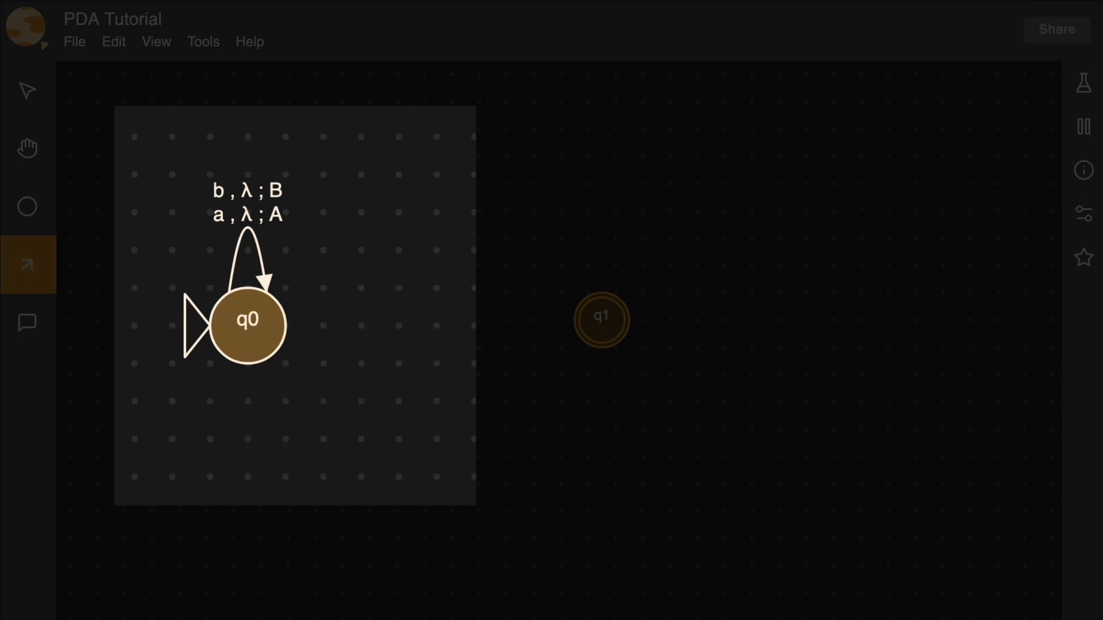
Step: Add a self-loop transition on q0 that reads c, pops nothing and pushes C
{"action": "left_click", "coordinate": [279, 320]}
{"action": "type", "text": "c"}
{"action": "key", "text": "Tab"}
{"action": "key", "text": "Tab"}
{"action": "type", "text": "C"}
{"action": "key", "text": "Return"}
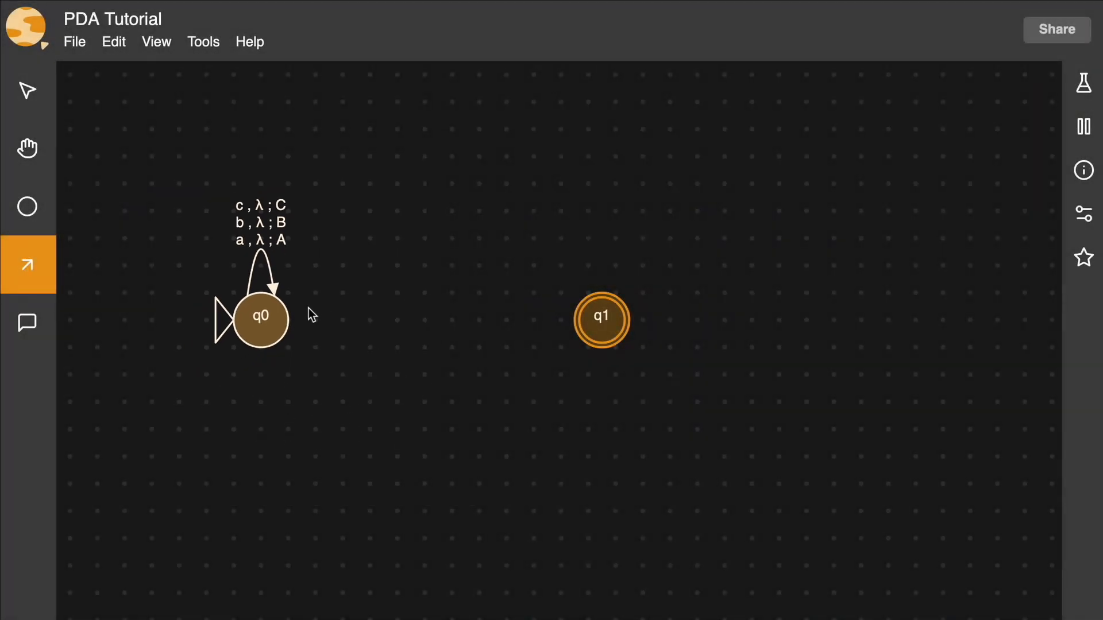
Step: Add two transitions from q0 to q1: one with λ for read, pop and push, and one that only pops A
{"action": "left_click_drag", "start_coordinate": [285, 321], "coordinate": [595, 324]}
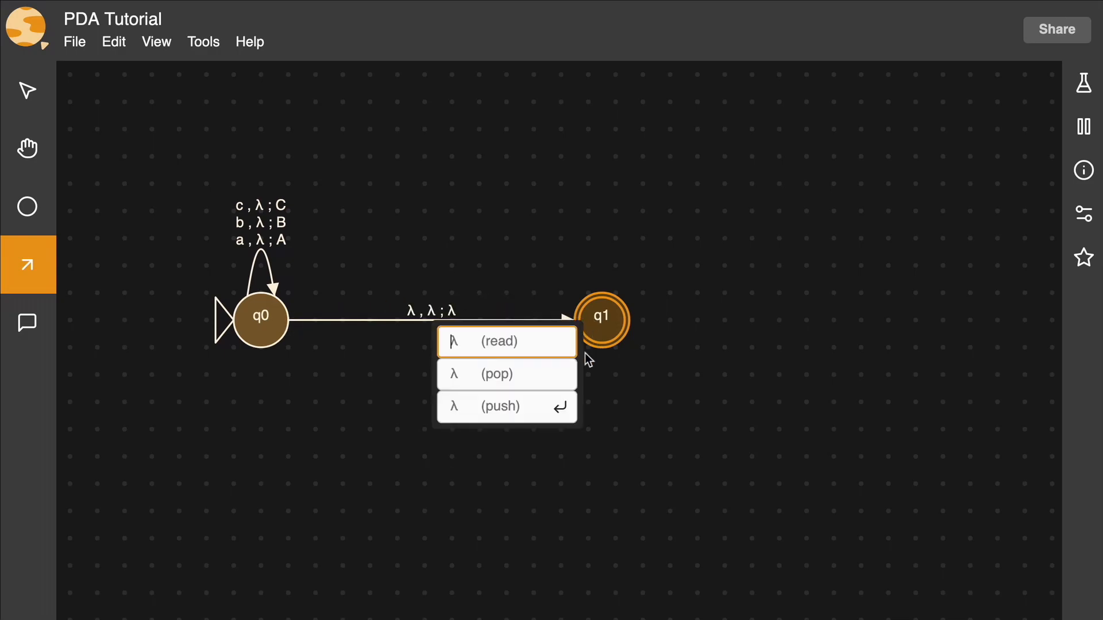
{"action": "key", "text": "Return"}
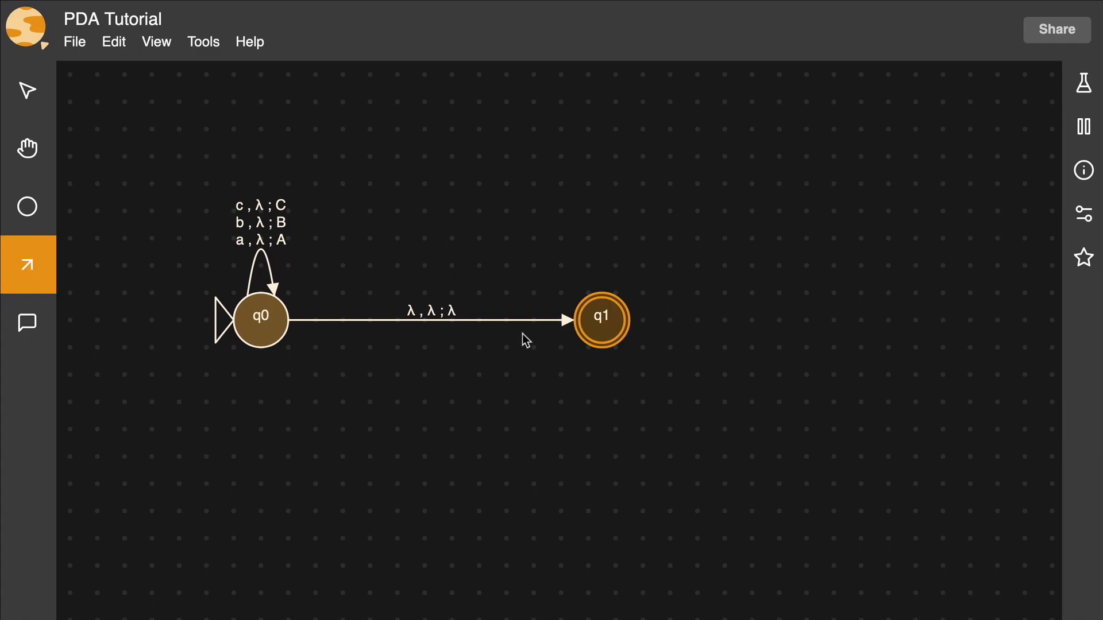
{"action": "left_click_drag", "start_coordinate": [283, 325], "coordinate": [619, 334]}
{"action": "left_click", "coordinate": [460, 375]}
{"action": "type", "text": "A"}
{"action": "key", "text": "Return"}
Step: Add two more transitions from q0 to q1, one that only pops B and one that only pops C
{"action": "left_click_drag", "start_coordinate": [283, 325], "coordinate": [601, 329]}
{"action": "left_click", "coordinate": [444, 377]}
{"action": "type", "text": "B"}
{"action": "key", "text": "Return"}
{"action": "left_click_drag", "start_coordinate": [277, 316], "coordinate": [601, 329]}
{"action": "key", "text": "Tab"}
{"action": "type", "text": "C"}
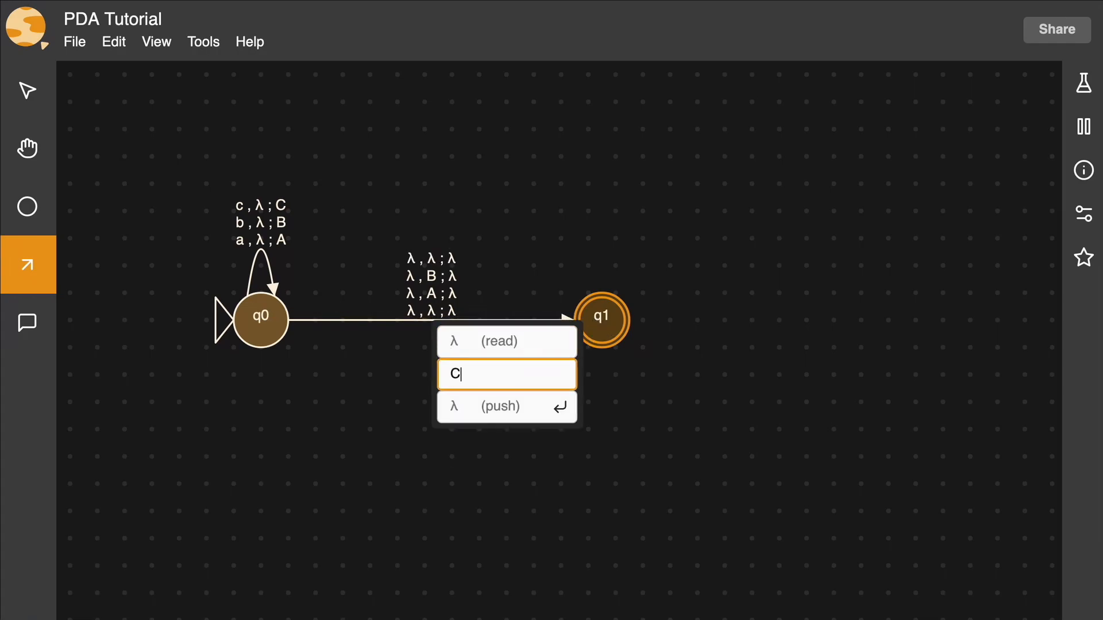
{"action": "key", "text": "Return"}
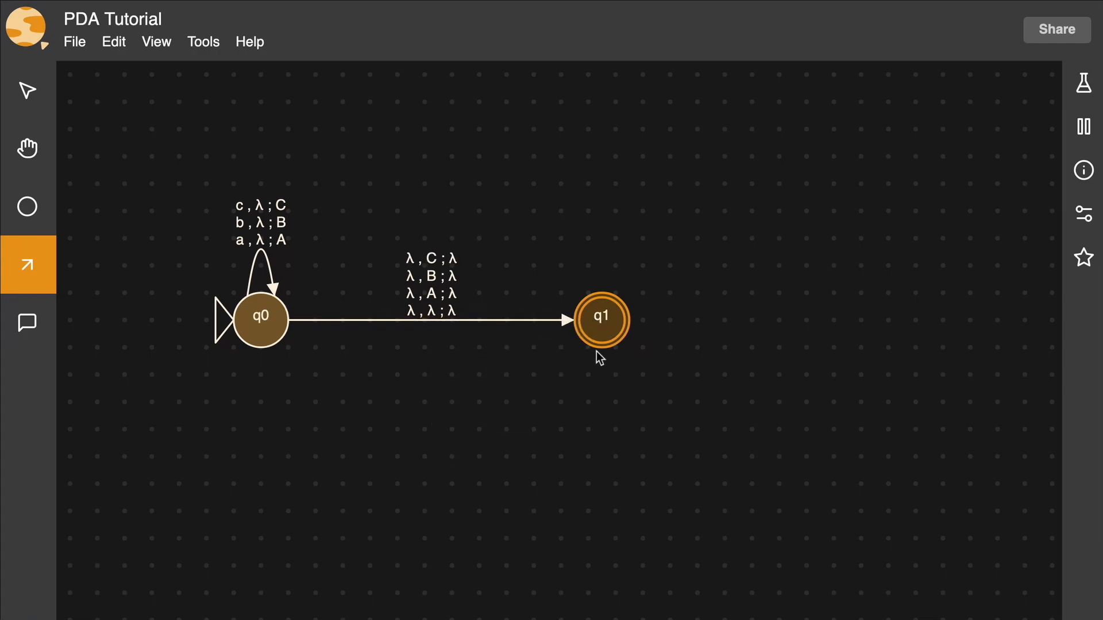
Step: Add a self-loop transition on q1 that reads a, pops A and pushes nothing
{"action": "left_click", "coordinate": [611, 345]}
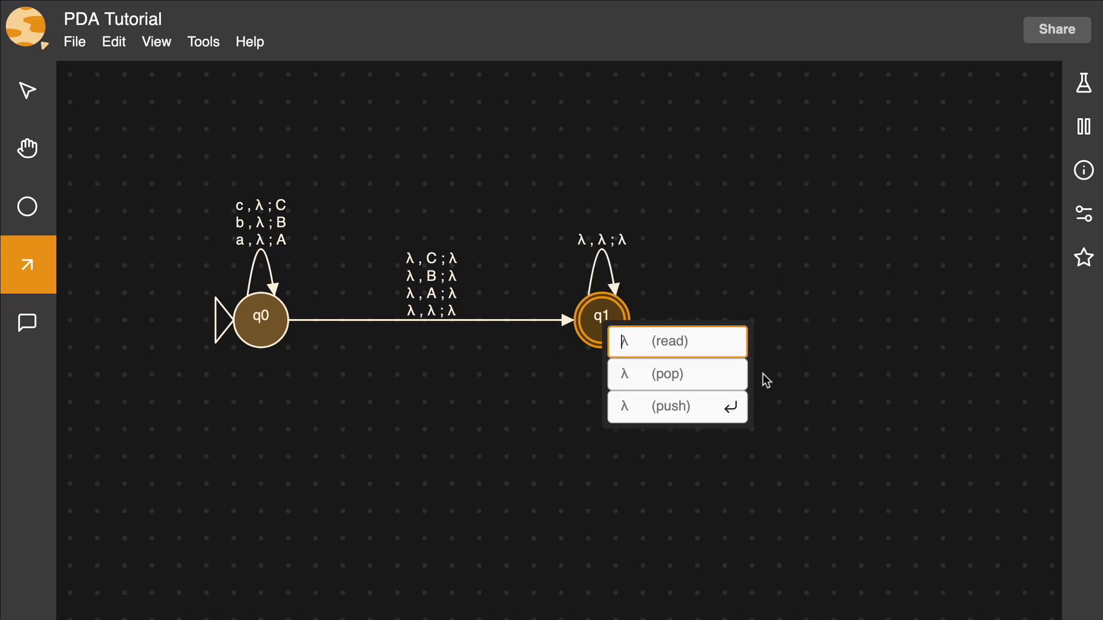
{"action": "type", "text": "a"}
{"action": "key", "text": "Tab"}
{"action": "type", "text": "A"}
{"action": "key", "text": "Return"}
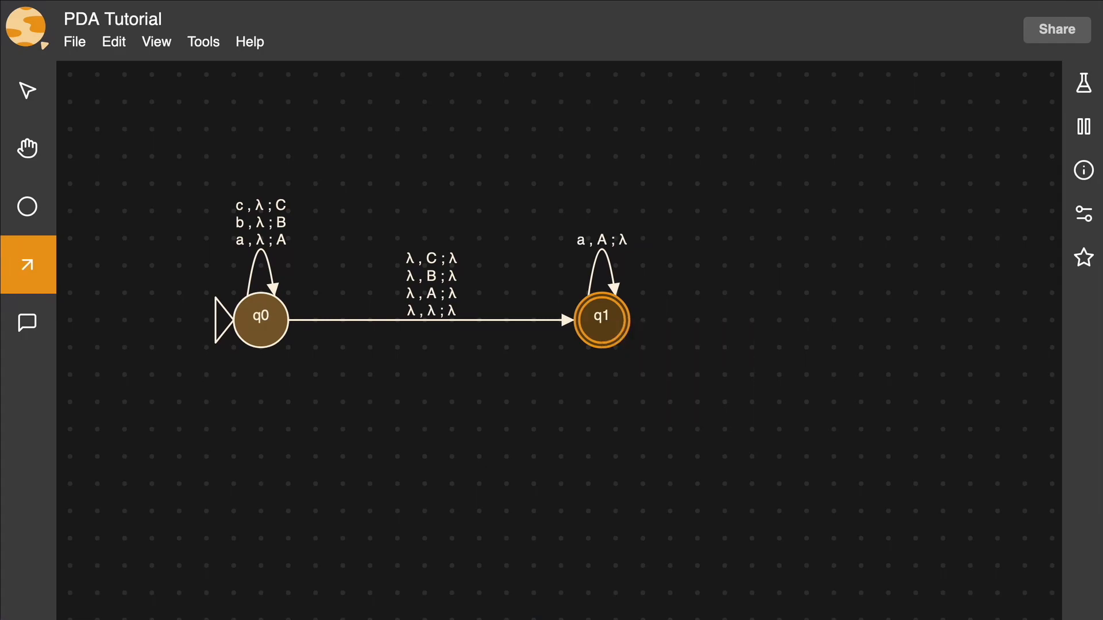
Step: Add a self-loop transition on q1 that reads b, pops B and pushes nothing
{"action": "left_click", "coordinate": [595, 334]}
{"action": "type", "text": "b"}
{"action": "key", "text": "Tab"}
{"action": "type", "text": "B"}
{"action": "key", "text": "Return"}
Step: Add a self-loop transition on q1 that reads c, pops C and pushes nothing
{"action": "left_click", "coordinate": [627, 315]}
{"action": "type", "text": "c"}
{"action": "key", "text": "Tab"}
{"action": "type", "text": "C"}
{"action": "key", "text": "Return"}
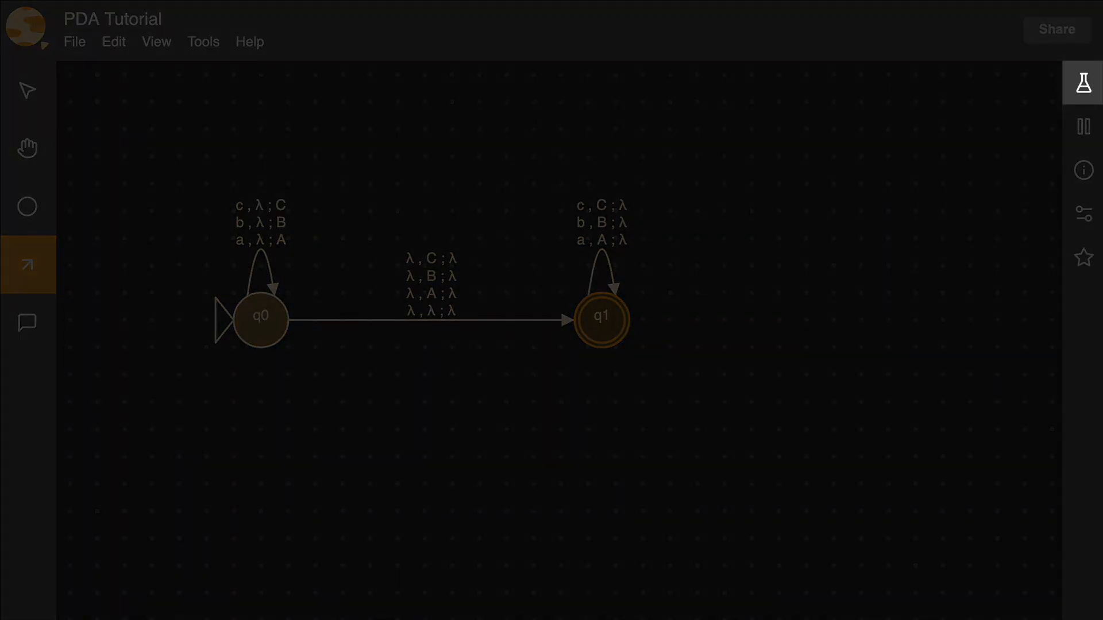
Step: Trace the input abcba one transition at a time in the Testing Lab until the run ends, and view the trace's final states
{"action": "left_click", "coordinate": [1084, 84]}
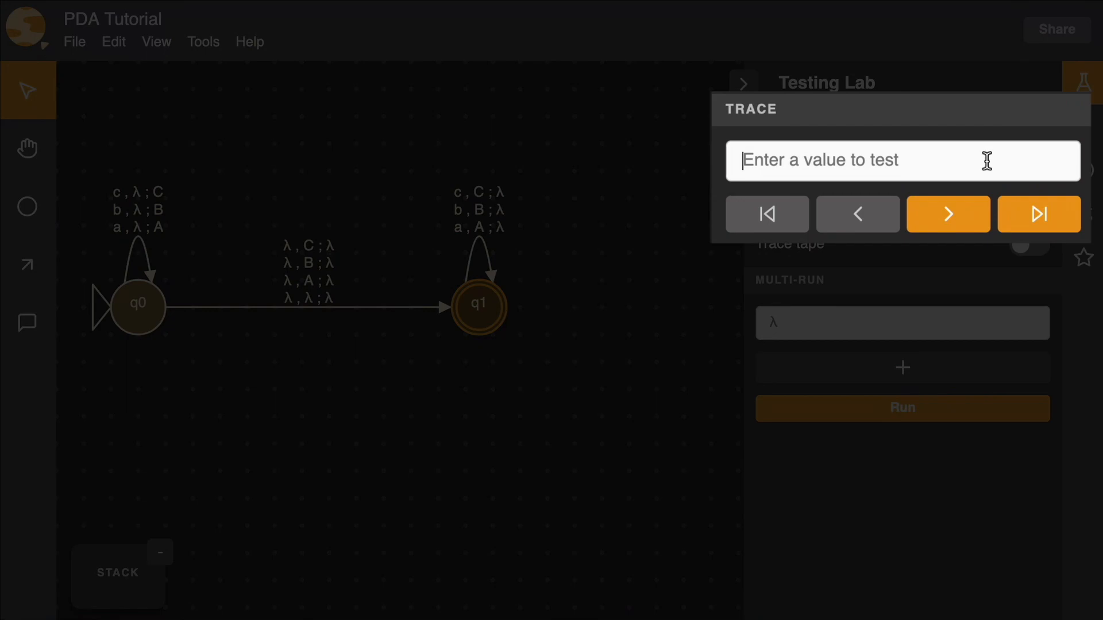
{"action": "left_click", "coordinate": [987, 161]}
{"action": "type", "text": "abcba"}
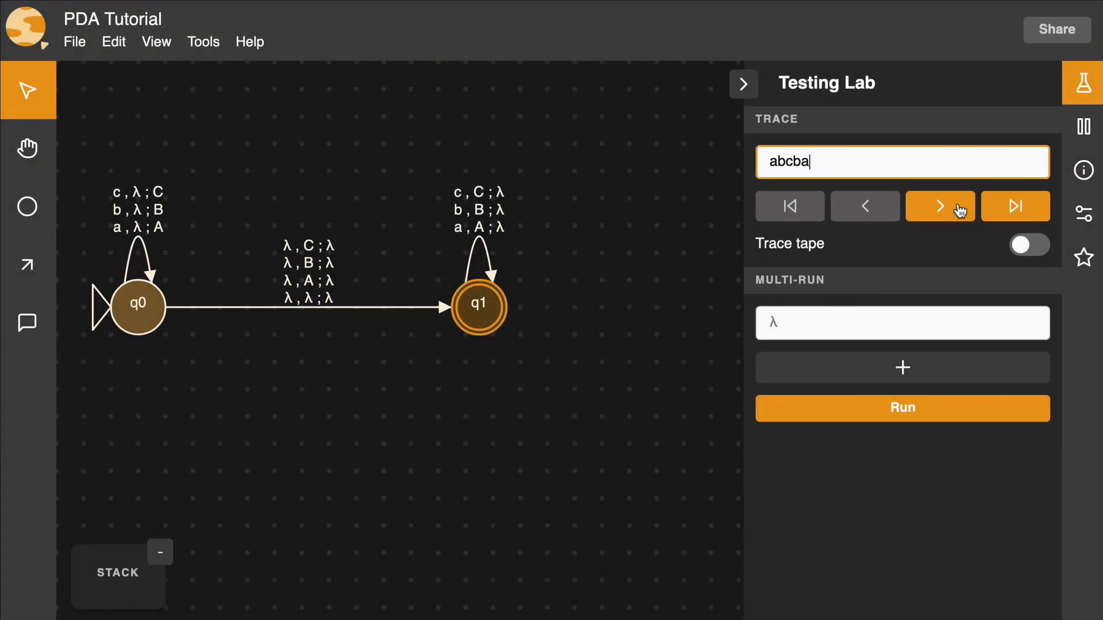
{"action": "left_click", "coordinate": [957, 208]}
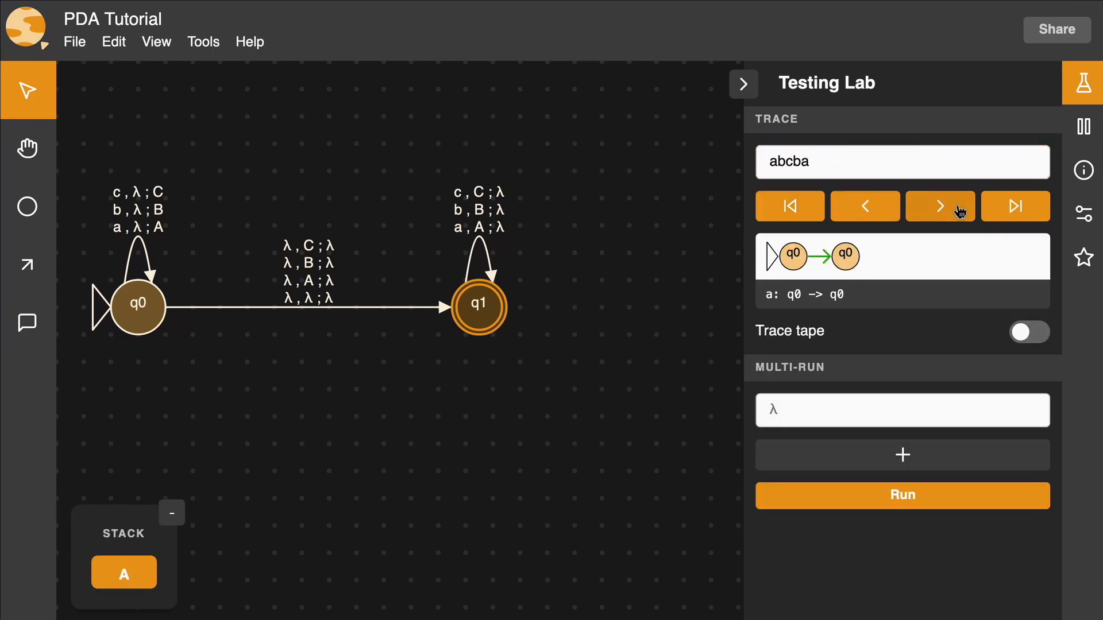
{"action": "left_click", "coordinate": [957, 208]}
{"action": "left_click", "coordinate": [960, 208]}
{"action": "left_click", "coordinate": [960, 207]}
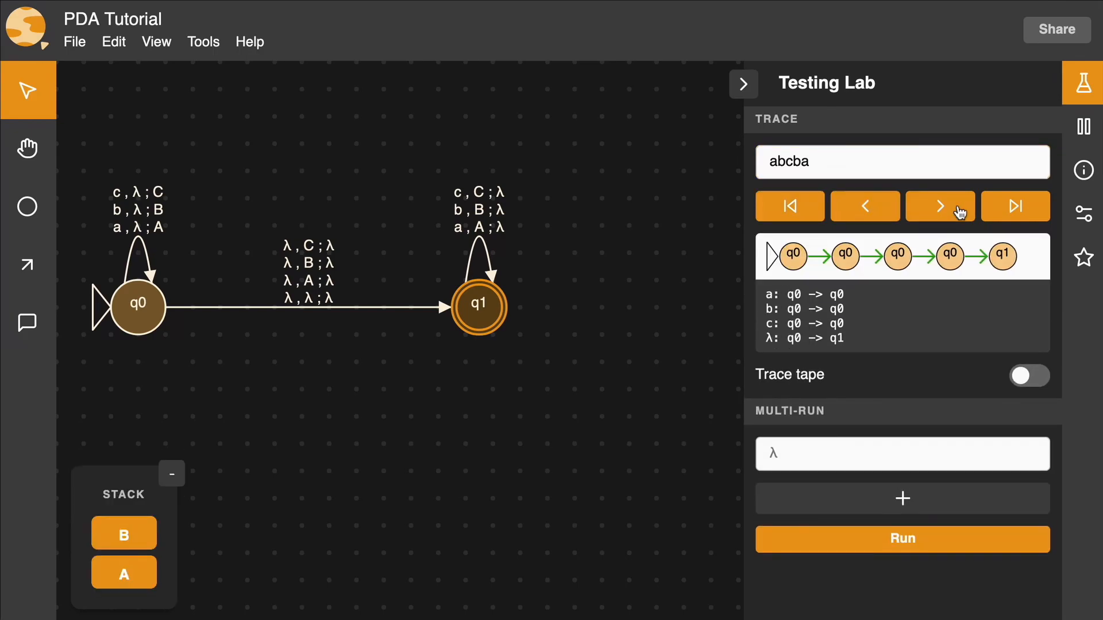
{"action": "left_click", "coordinate": [960, 208]}
{"action": "left_click", "coordinate": [960, 208]}
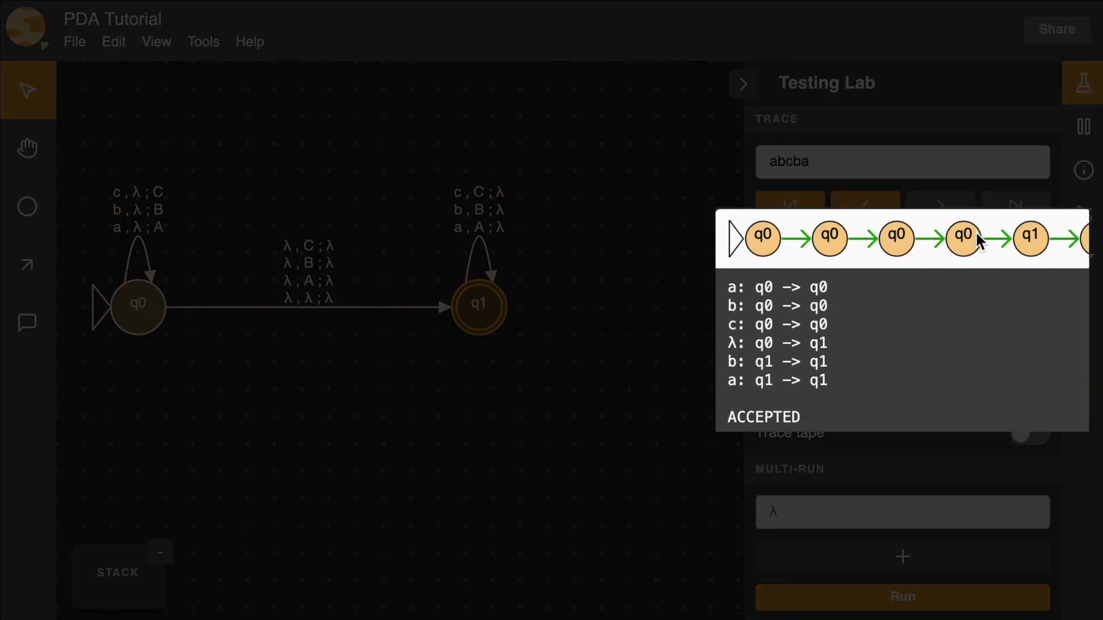
{"action": "scroll", "coordinate": [980, 239], "scroll_direction": "right", "scroll_amount": 4}
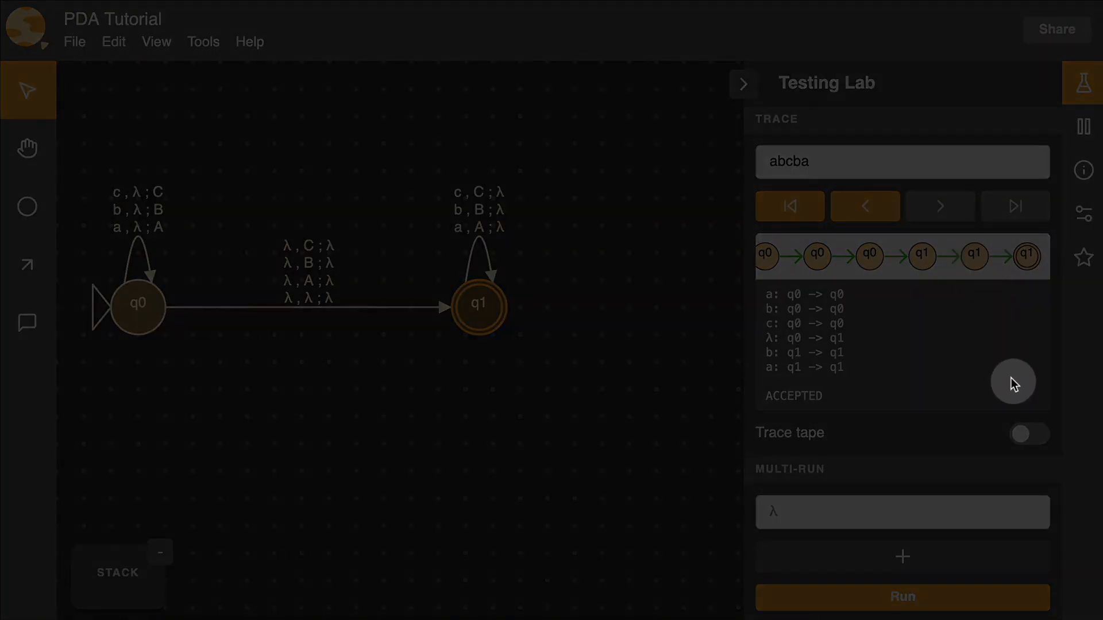
Step: Turn on the trace tape and step the abcba trace back to its start
{"action": "left_click", "coordinate": [1023, 440]}
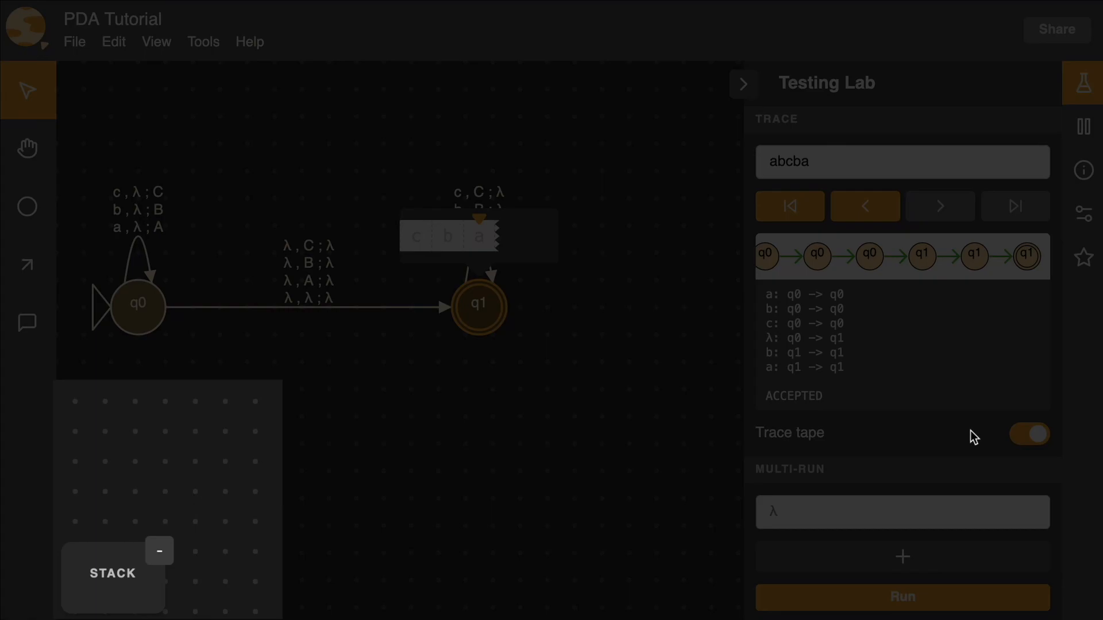
{"action": "left_click", "coordinate": [885, 208]}
{"action": "left_click", "coordinate": [885, 208]}
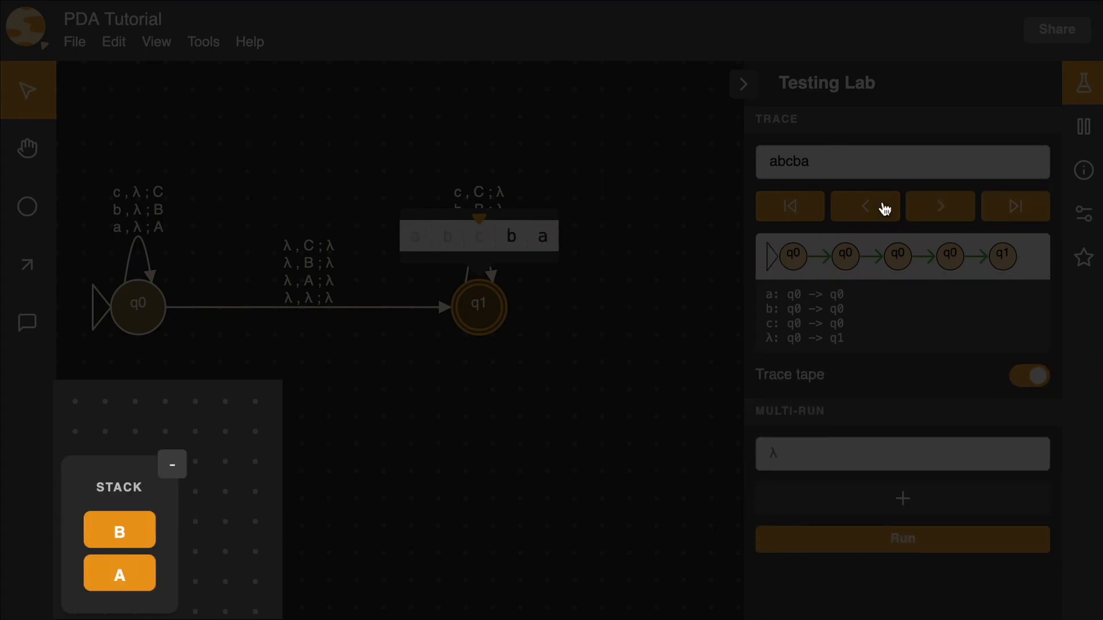
{"action": "left_click", "coordinate": [885, 208]}
{"action": "left_click", "coordinate": [885, 208]}
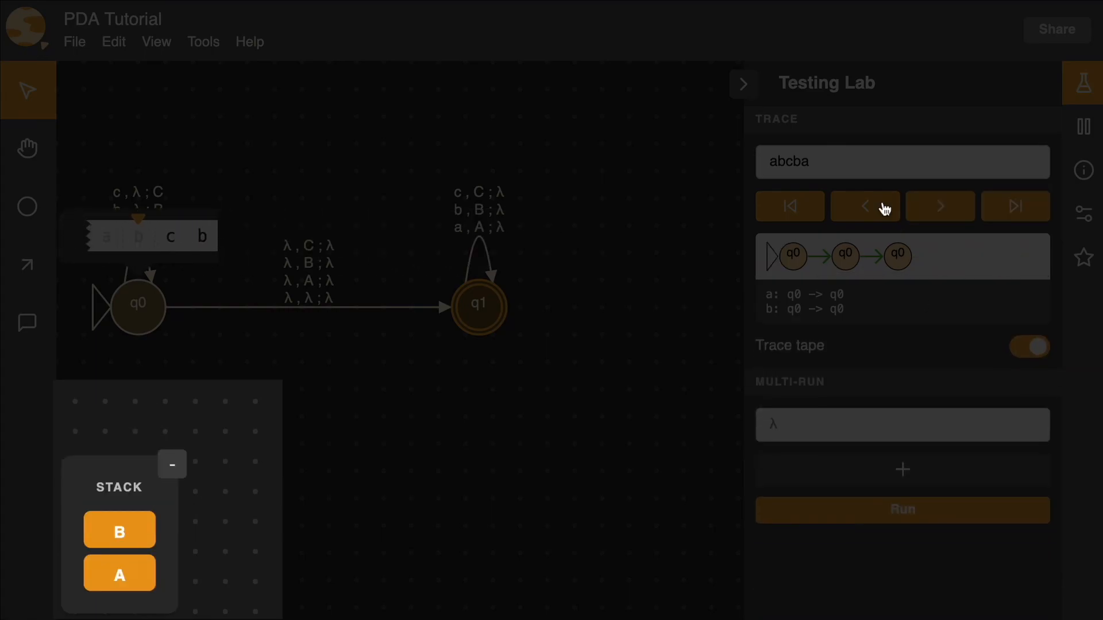
{"action": "left_click", "coordinate": [885, 208]}
{"action": "left_click", "coordinate": [885, 208]}
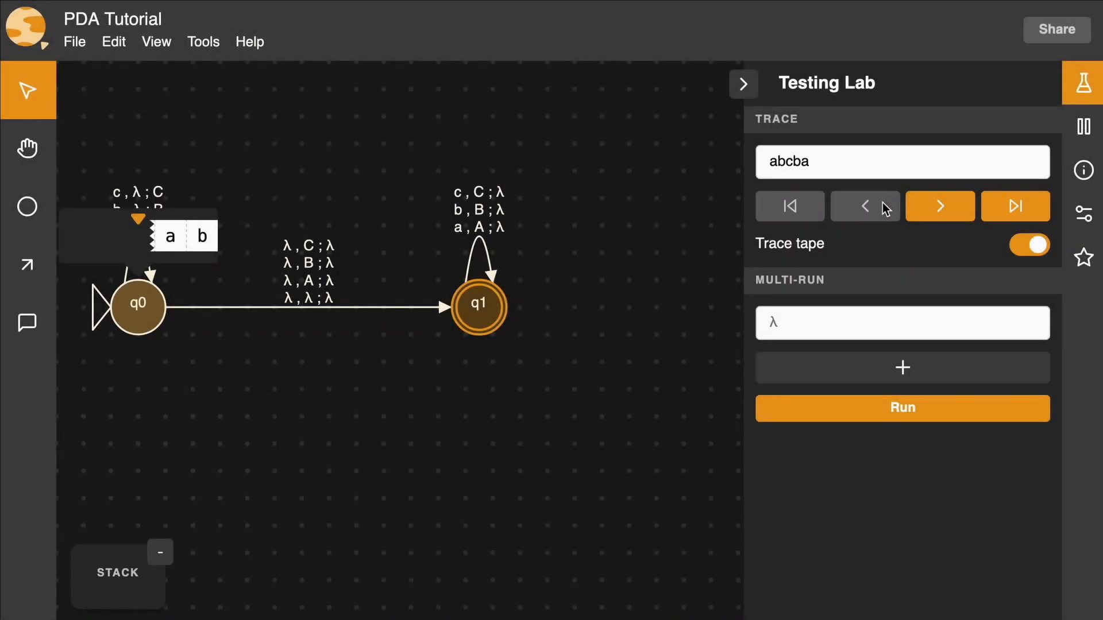
Step: Change the trace input to abcd and step through it until the run ends
{"action": "left_click", "coordinate": [857, 169]}
{"action": "key", "text": "BackSpace"}
{"action": "key", "text": "BackSpace"}
{"action": "type", "text": "d"}
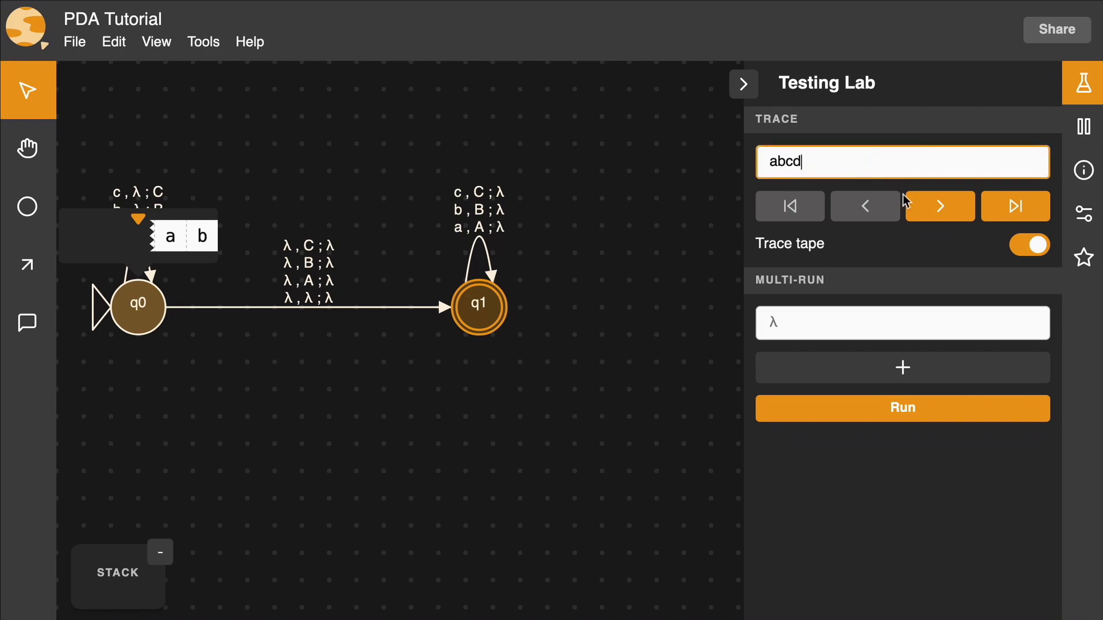
{"action": "left_click", "coordinate": [924, 218]}
{"action": "left_click", "coordinate": [923, 219]}
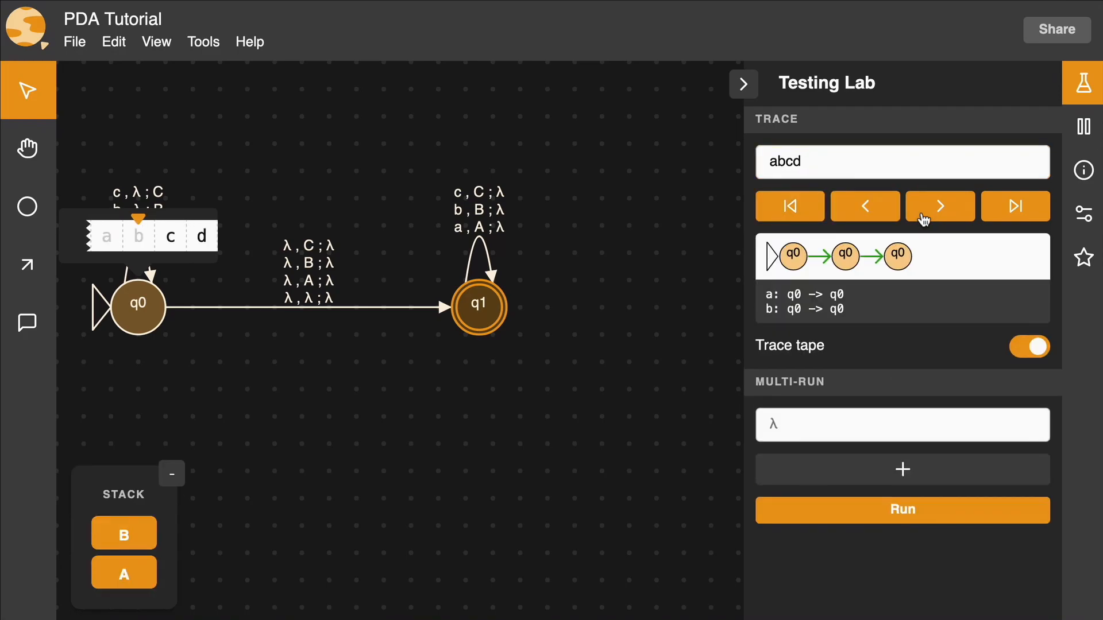
{"action": "left_click", "coordinate": [924, 219]}
{"action": "left_click", "coordinate": [923, 219]}
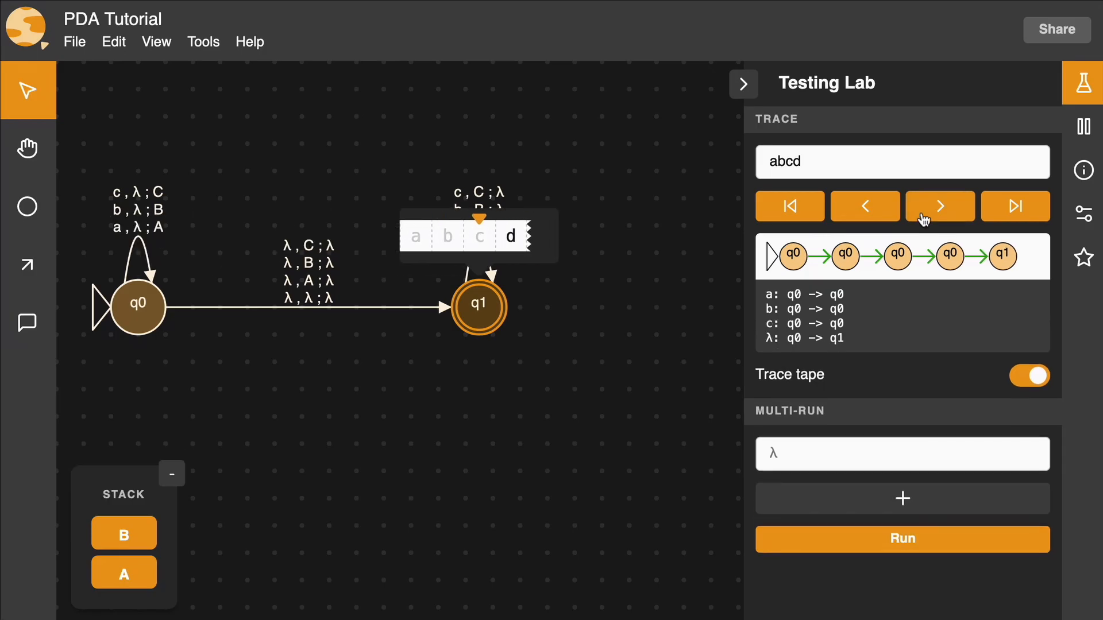
{"action": "left_click", "coordinate": [923, 219]}
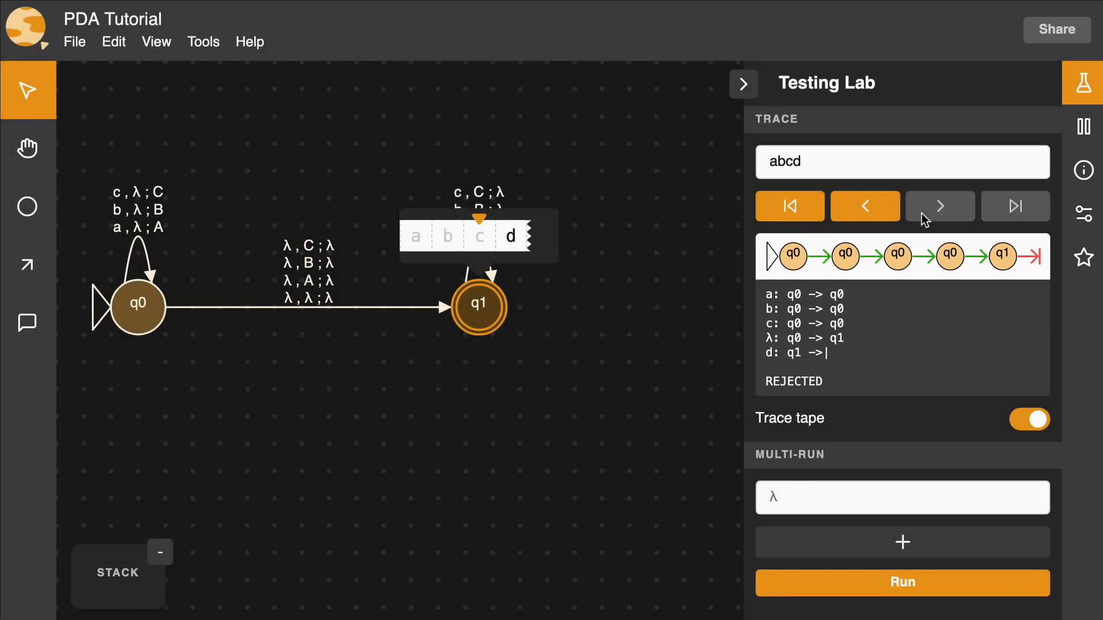
Step: Run a multi-run test on the inputs aba, a, abc, dba and the empty string, and close the Testing Lab
{"action": "left_click", "coordinate": [915, 495]}
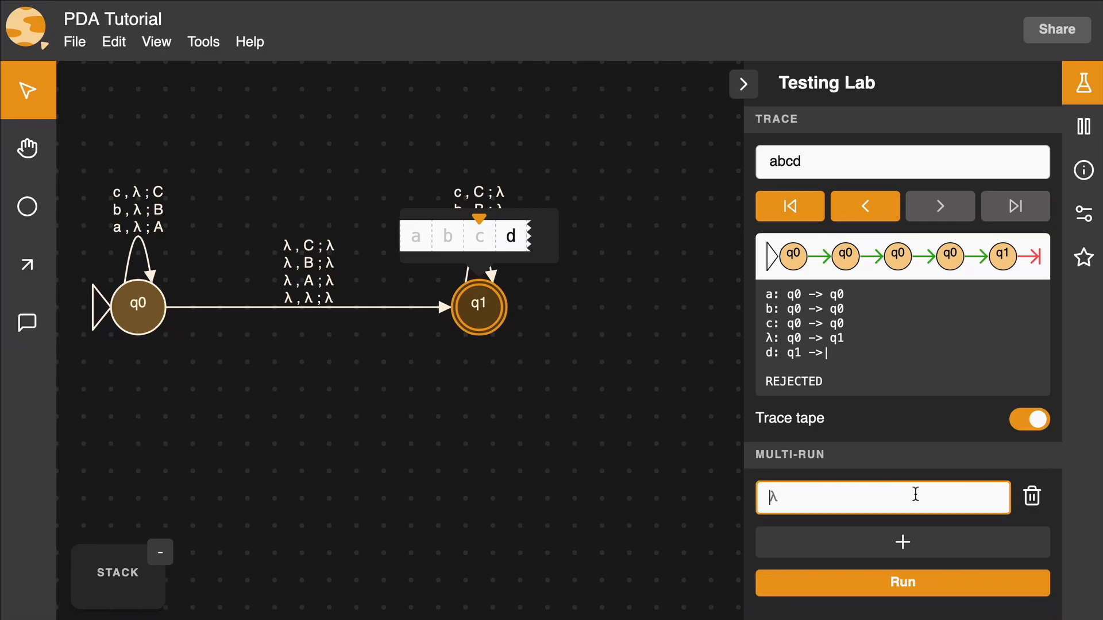
{"action": "type", "text": "aba"}
{"action": "key", "text": "Return"}
{"action": "type", "text": "a"}
{"action": "key", "text": "Return"}
{"action": "type", "text": "abc"}
{"action": "key", "text": "Return"}
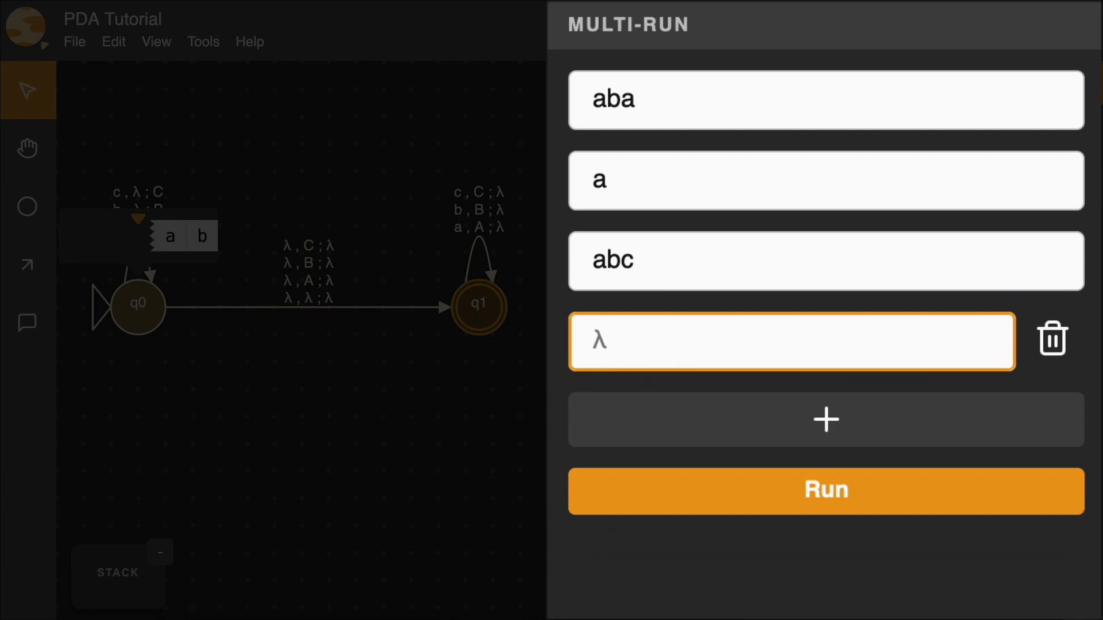
{"action": "type", "text": "dba"}
{"action": "key", "text": "Return"}
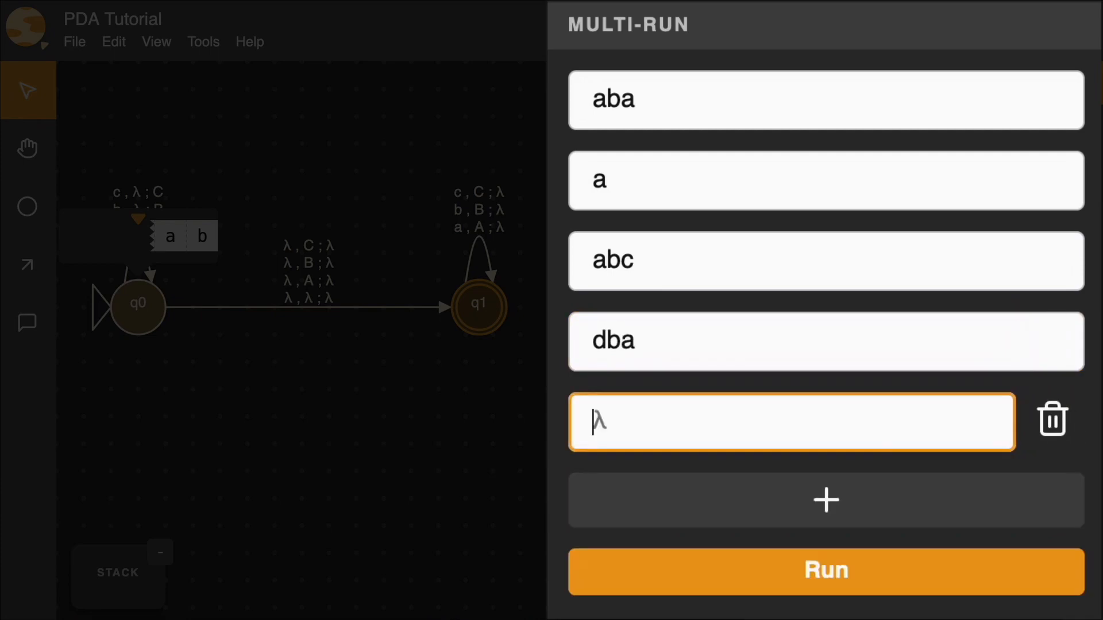
{"action": "left_click", "coordinate": [892, 571]}
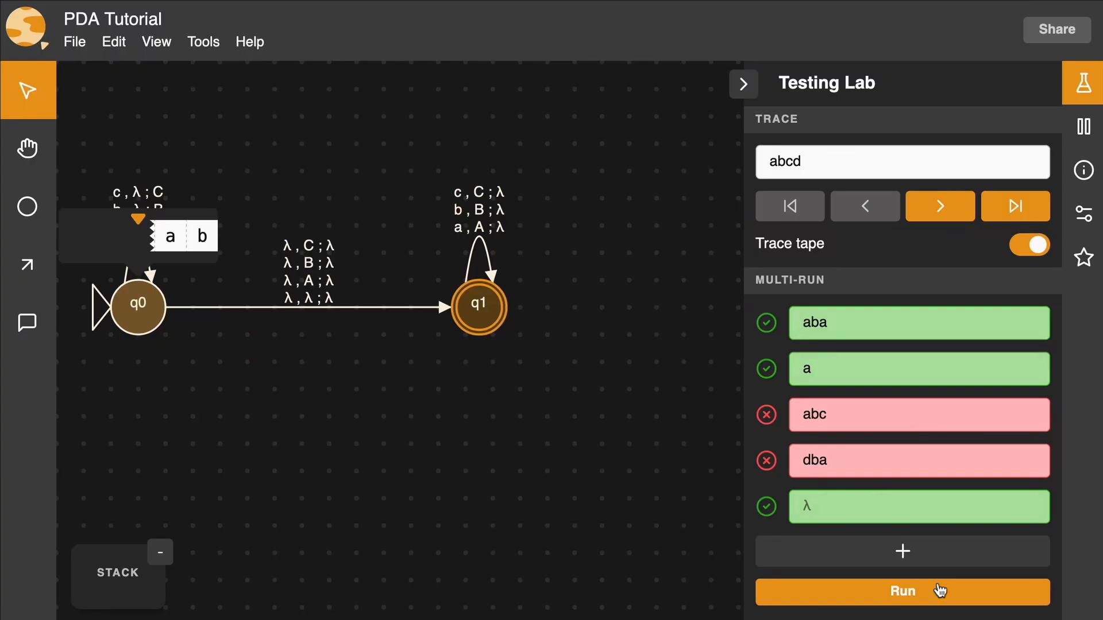
{"action": "left_click", "coordinate": [1089, 92]}
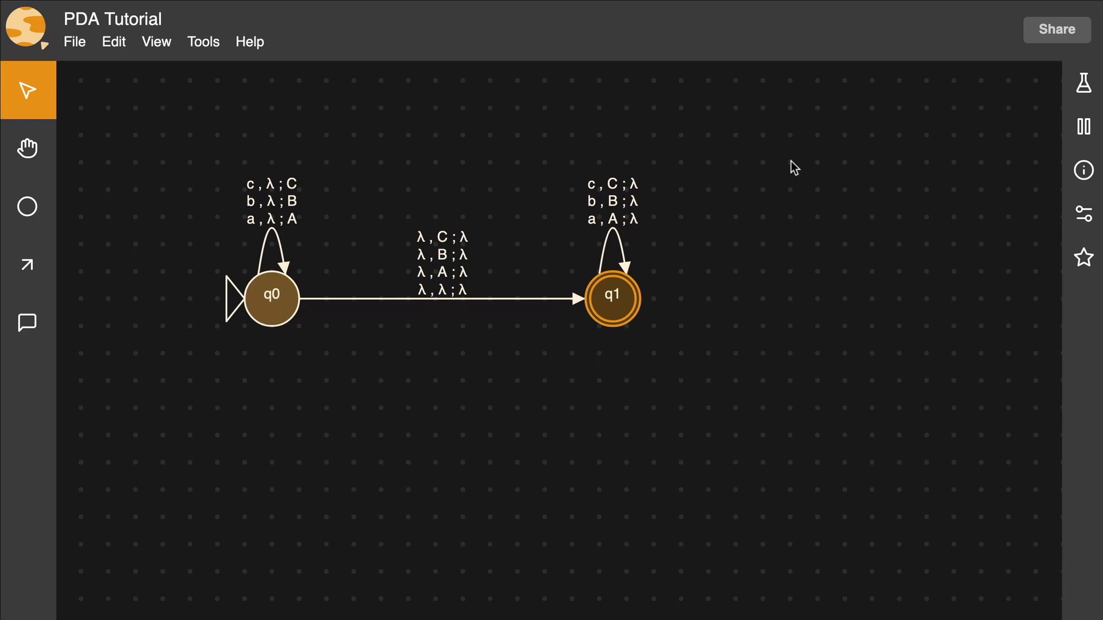
Step: Add three new states in a row below the q0 to q1 transition, spaced out towards the right
{"action": "left_click", "coordinate": [40, 202]}
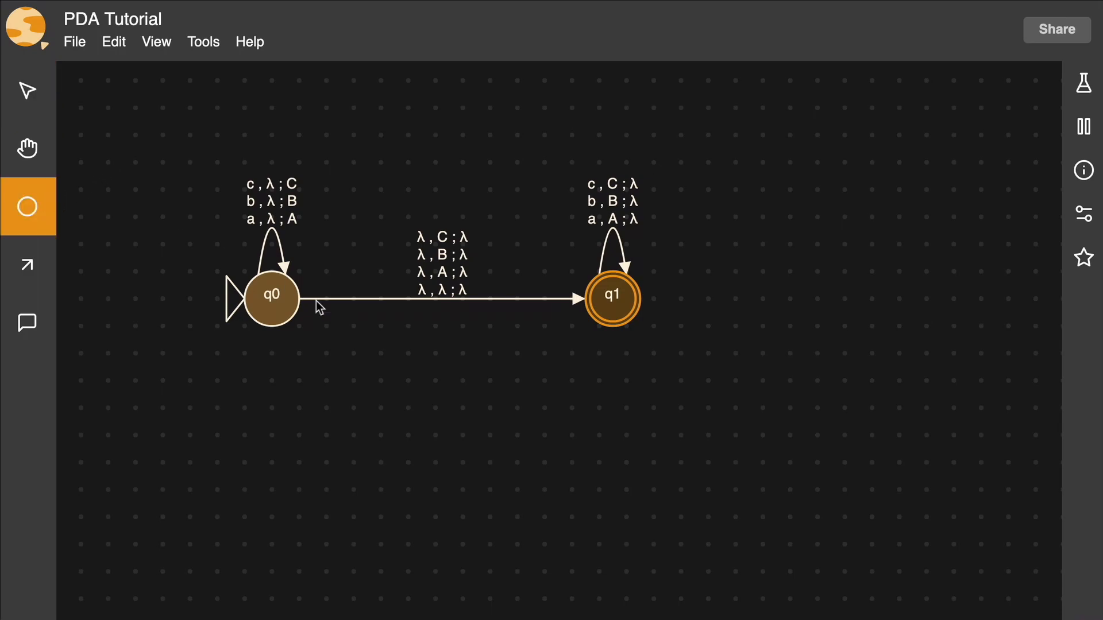
{"action": "left_click", "coordinate": [408, 395]}
{"action": "left_click", "coordinate": [590, 424]}
{"action": "left_click", "coordinate": [764, 437]}
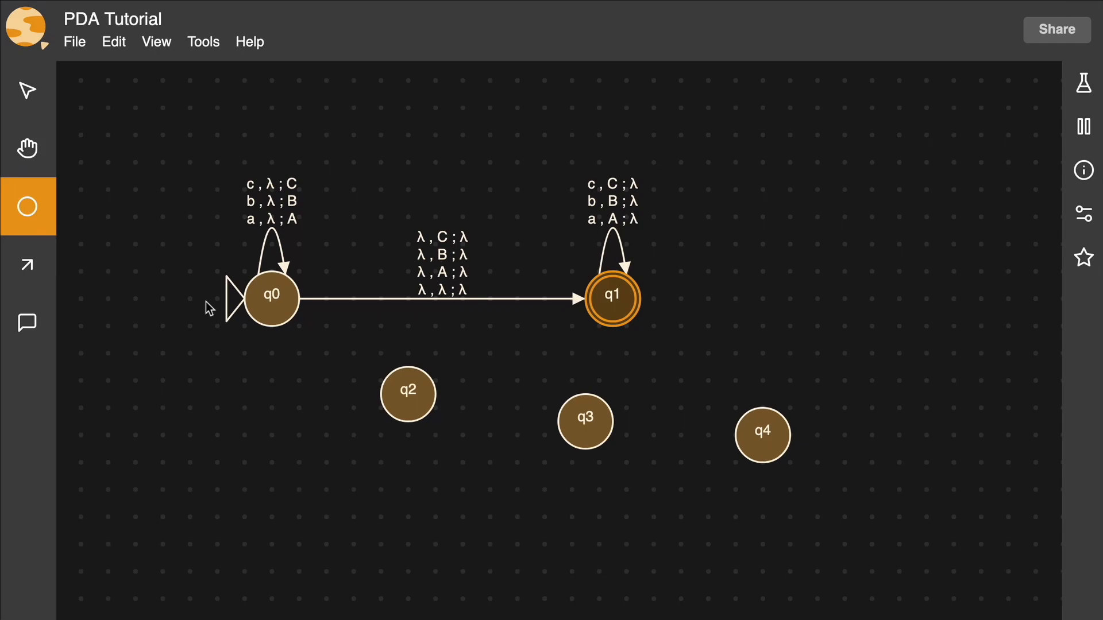
Step: Draw a transition from q0 to q2 that reads nothing, pops C and pushes nothing
{"action": "left_click", "coordinate": [27, 264]}
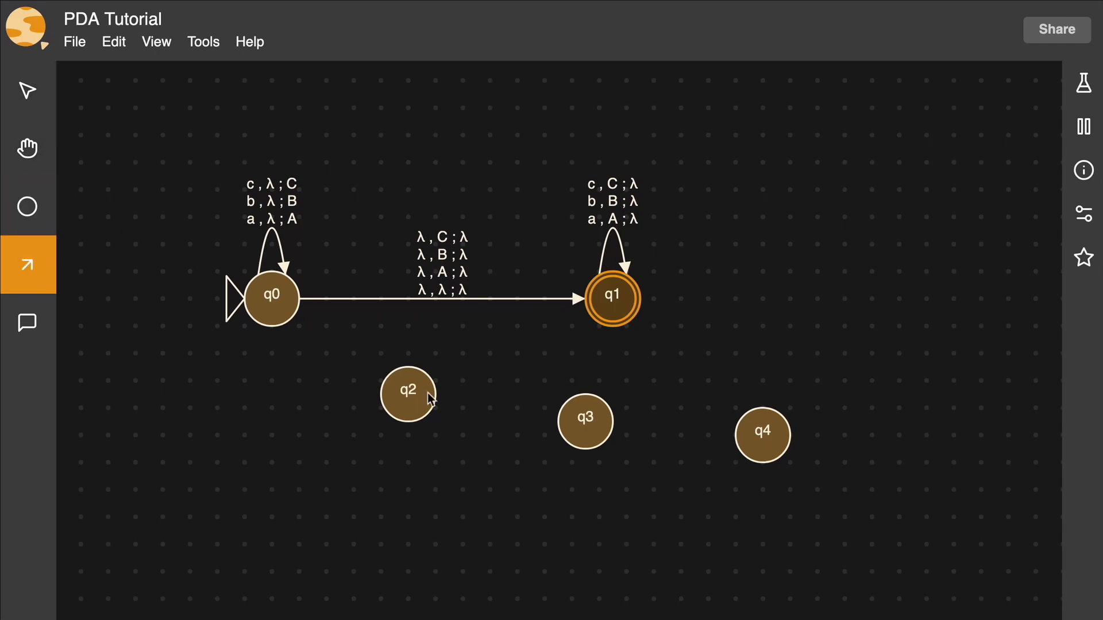
{"action": "left_click_drag", "start_coordinate": [286, 319], "coordinate": [428, 409]}
{"action": "left_click", "coordinate": [373, 413]}
{"action": "type", "text": "C"}
{"action": "key", "text": "Return"}
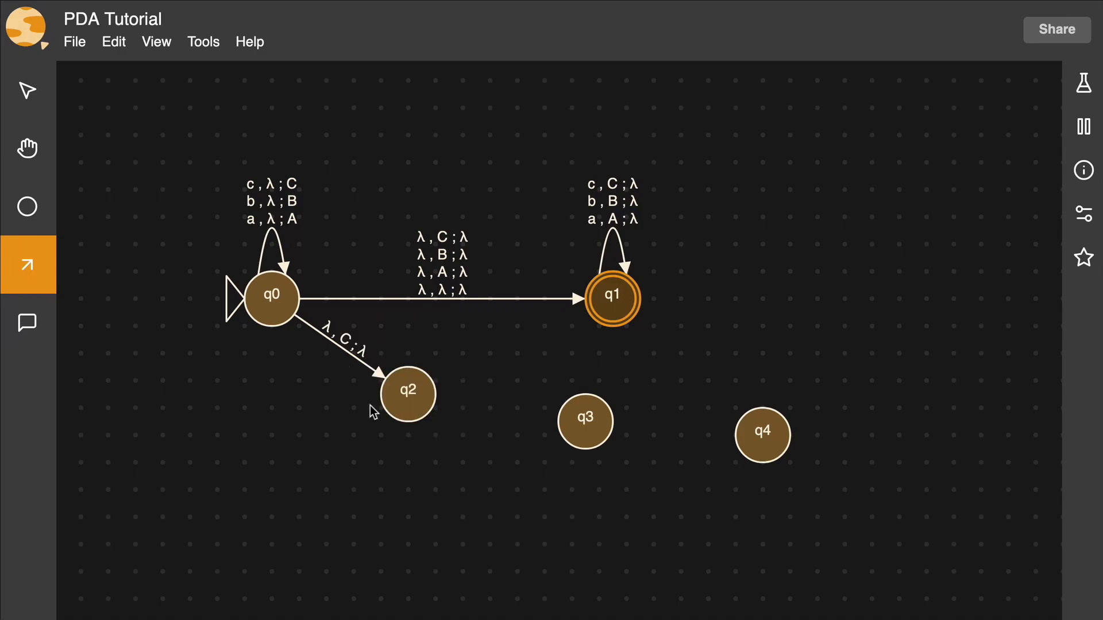
Step: Draw a transition from q2 to q3 that reads nothing, pops B and pushes nothing
{"action": "left_click_drag", "start_coordinate": [407, 408], "coordinate": [583, 423]}
{"action": "left_click", "coordinate": [558, 462]}
{"action": "type", "text": "B"}
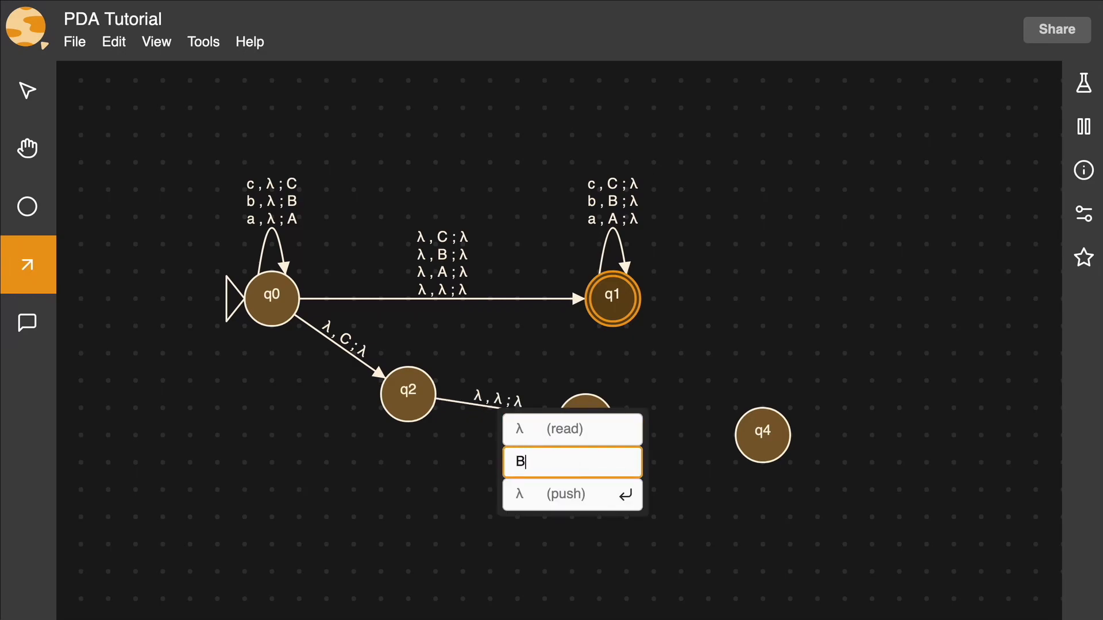
{"action": "key", "text": "Return"}
Step: Draw a transition from q3 to q4 that reads nothing, pops A and pushes nothing
{"action": "left_click_drag", "start_coordinate": [595, 437], "coordinate": [772, 446]}
{"action": "left_click", "coordinate": [757, 482]}
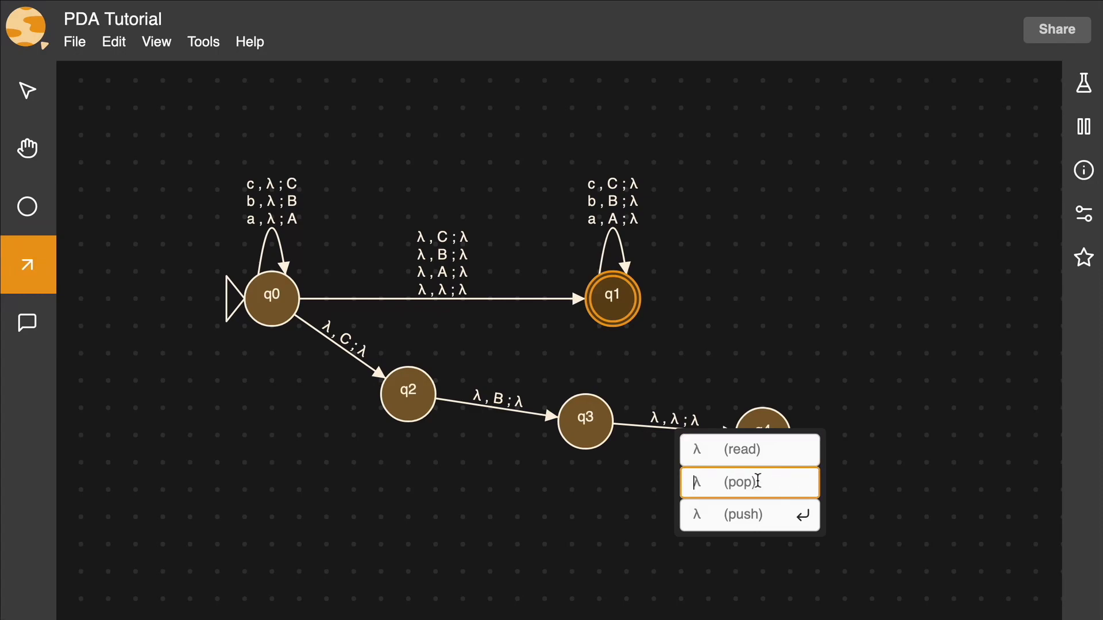
{"action": "type", "text": "A"}
{"action": "key", "text": "Return"}
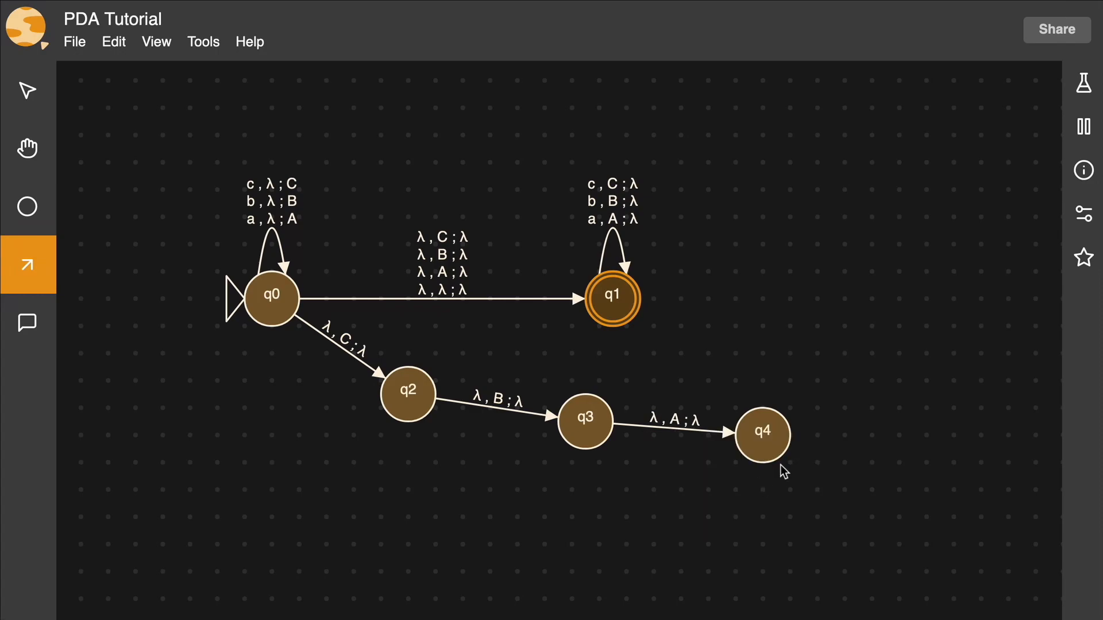
Step: Make q4 a final state and rerun the multi-run test on the existing inputs in the Testing Lab
{"action": "right_click", "coordinate": [765, 448]}
{"action": "left_click", "coordinate": [802, 483]}
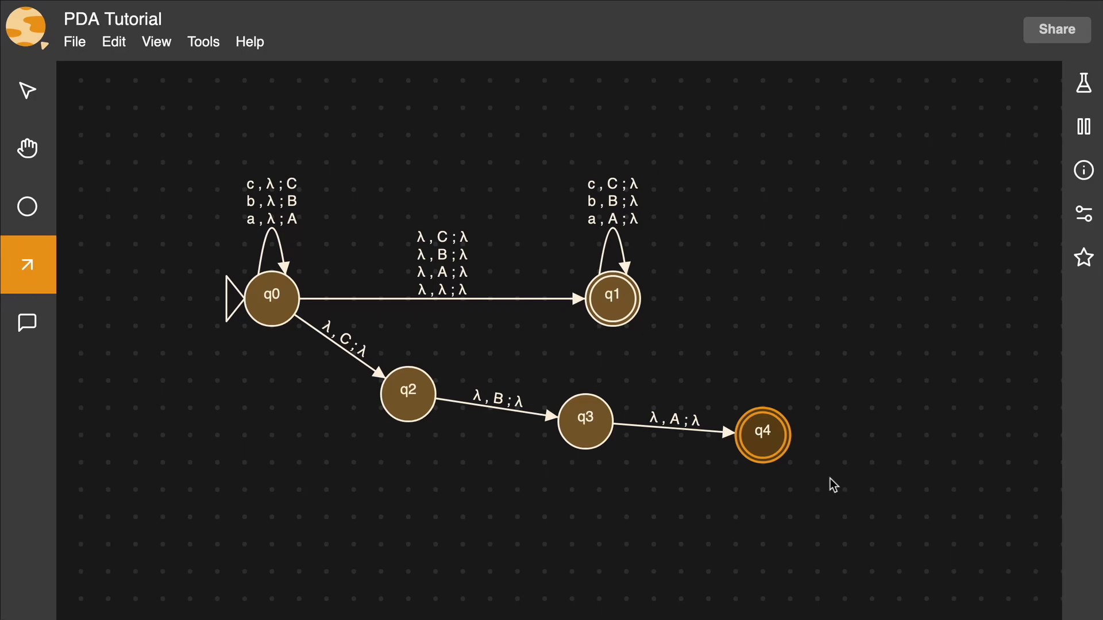
{"action": "left_click", "coordinate": [1074, 92]}
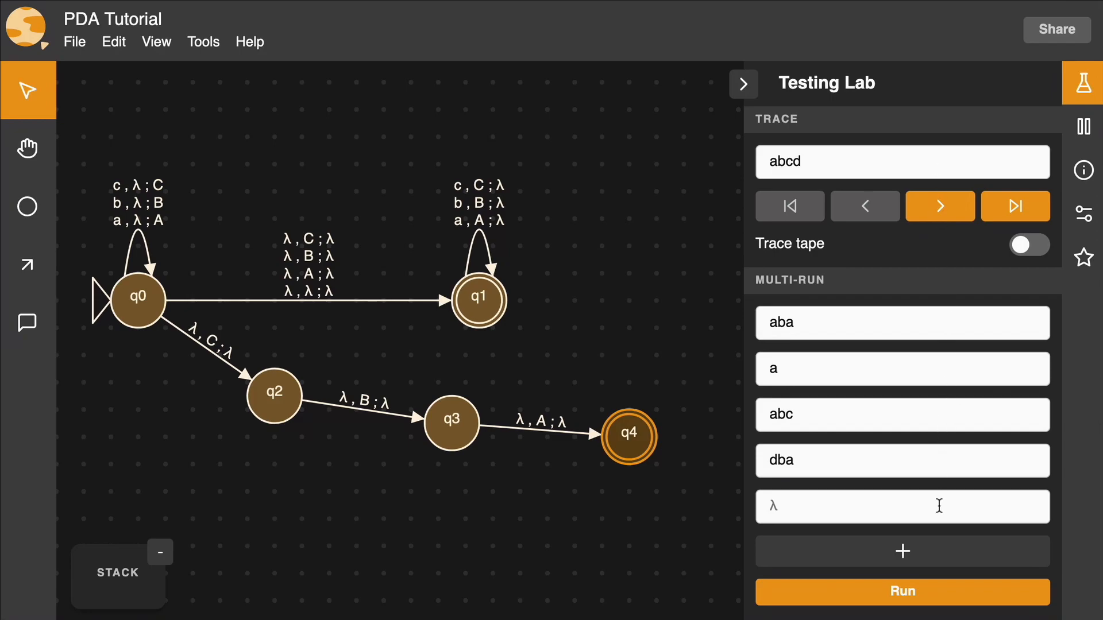
{"action": "left_click", "coordinate": [950, 590]}
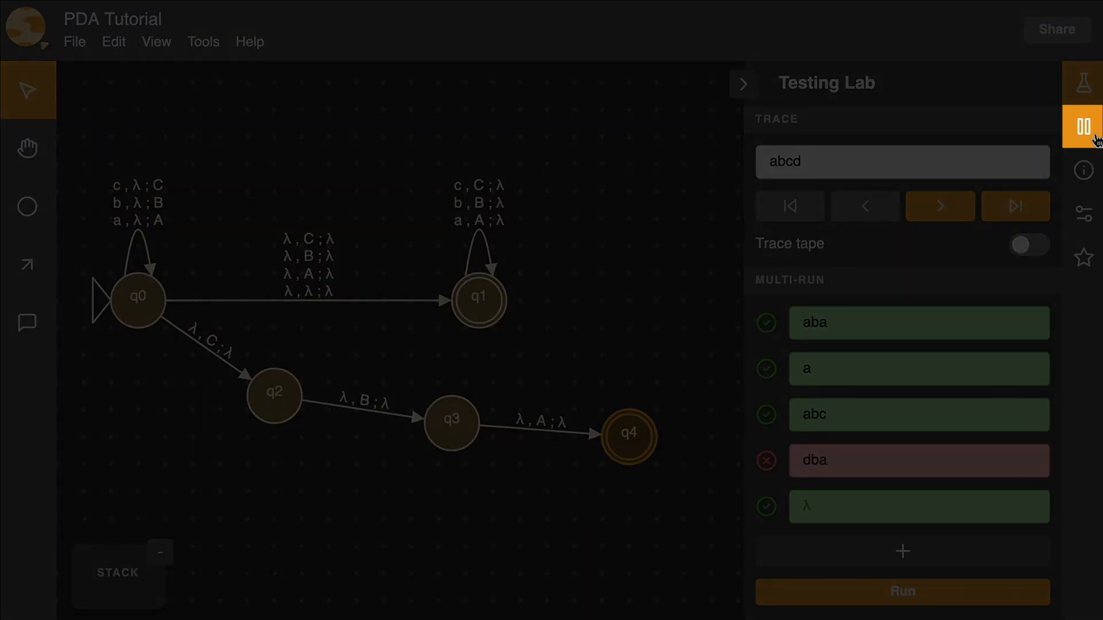
Step: Change the Stepping Lab trace to abc, step forward through it until only q4 is active, and reset it to the start
{"action": "left_click", "coordinate": [1095, 139]}
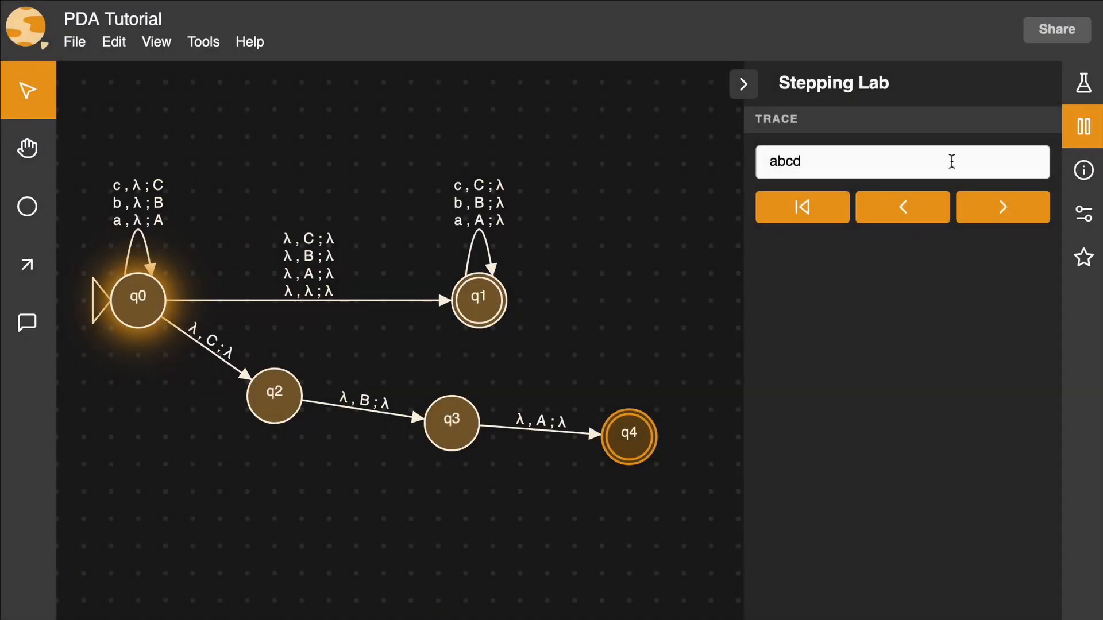
{"action": "left_click", "coordinate": [952, 161]}
{"action": "key", "text": "BackSpace"}
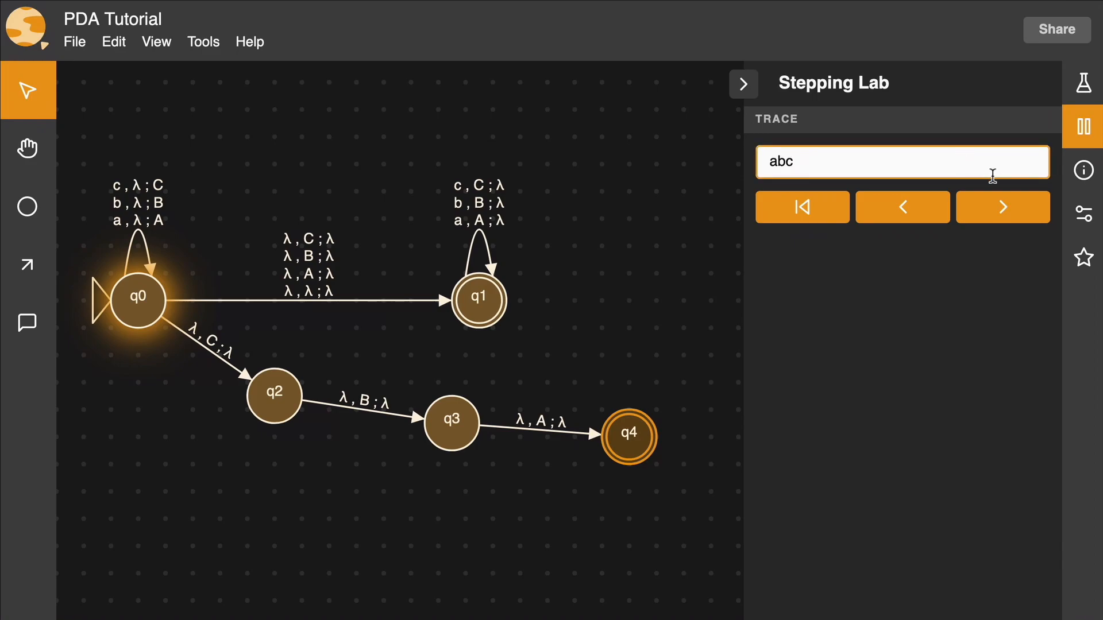
{"action": "left_click", "coordinate": [1007, 208]}
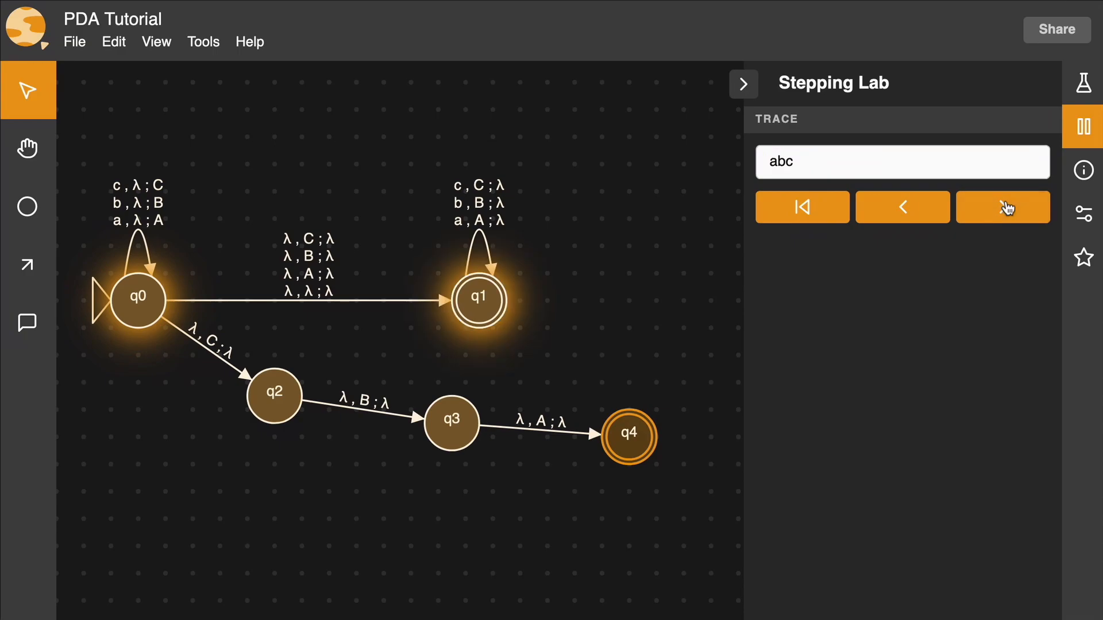
{"action": "left_click", "coordinate": [1007, 211]}
{"action": "left_click", "coordinate": [1007, 212]}
{"action": "left_click", "coordinate": [1007, 212]}
{"action": "left_click", "coordinate": [1007, 211]}
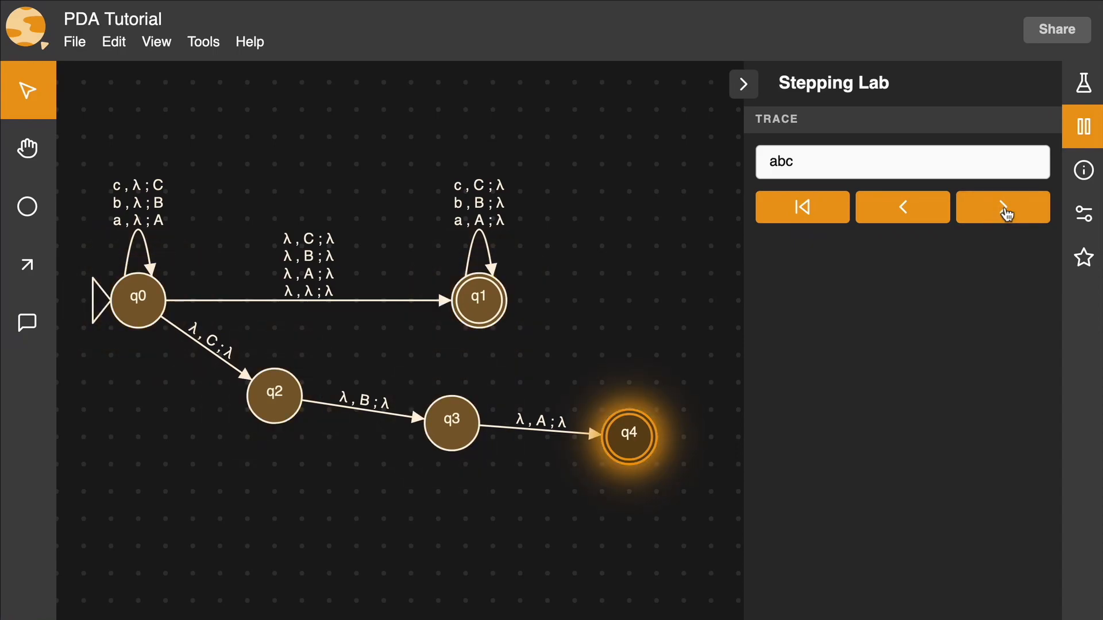
{"action": "left_click", "coordinate": [807, 208]}
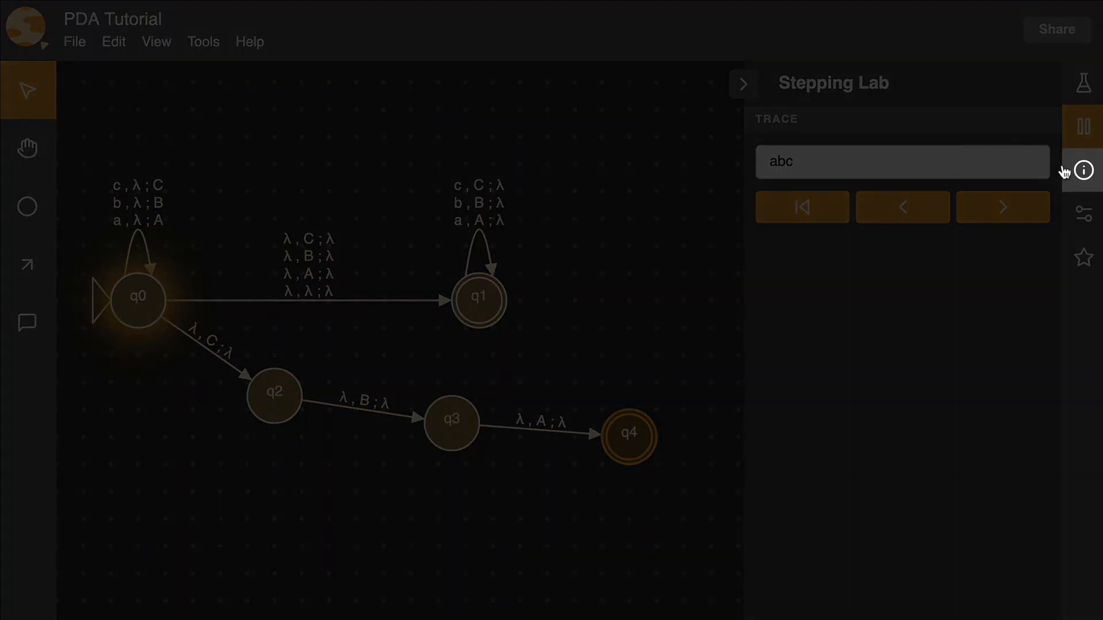
Step: Review the automaton's alphabet, state transition table and transition function, and close the information view
{"action": "left_click", "coordinate": [1074, 171]}
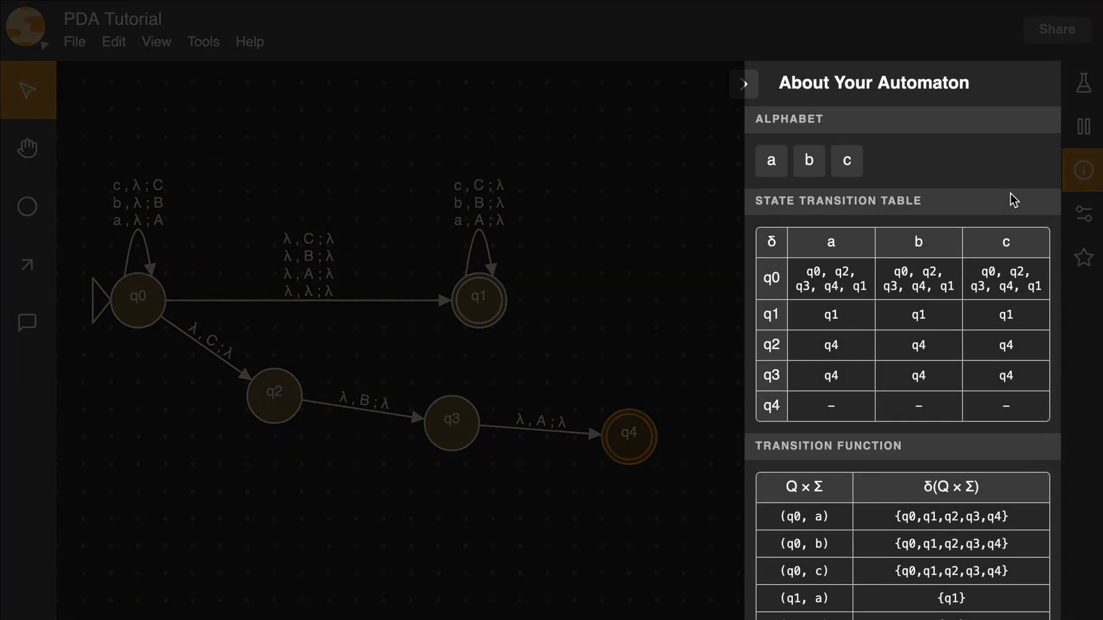
{"action": "scroll", "coordinate": [1014, 200], "scroll_direction": "down", "scroll_amount": 4}
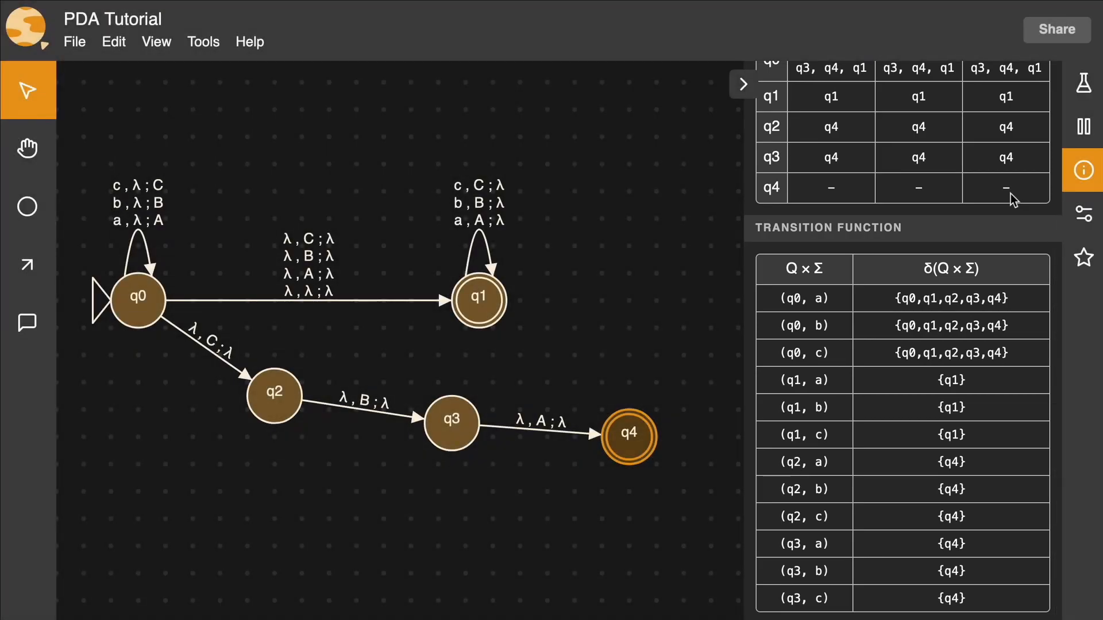
{"action": "left_click", "coordinate": [1071, 163]}
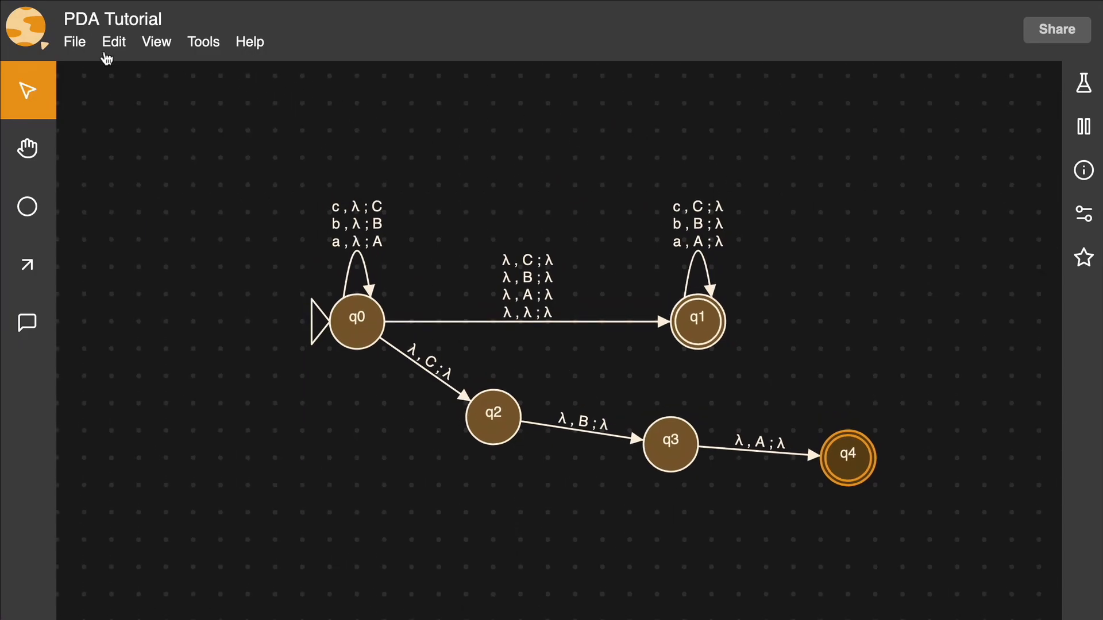
{"action": "left_click", "coordinate": [85, 50]}
{"action": "mouse_move", "coordinate": [111, 123]}
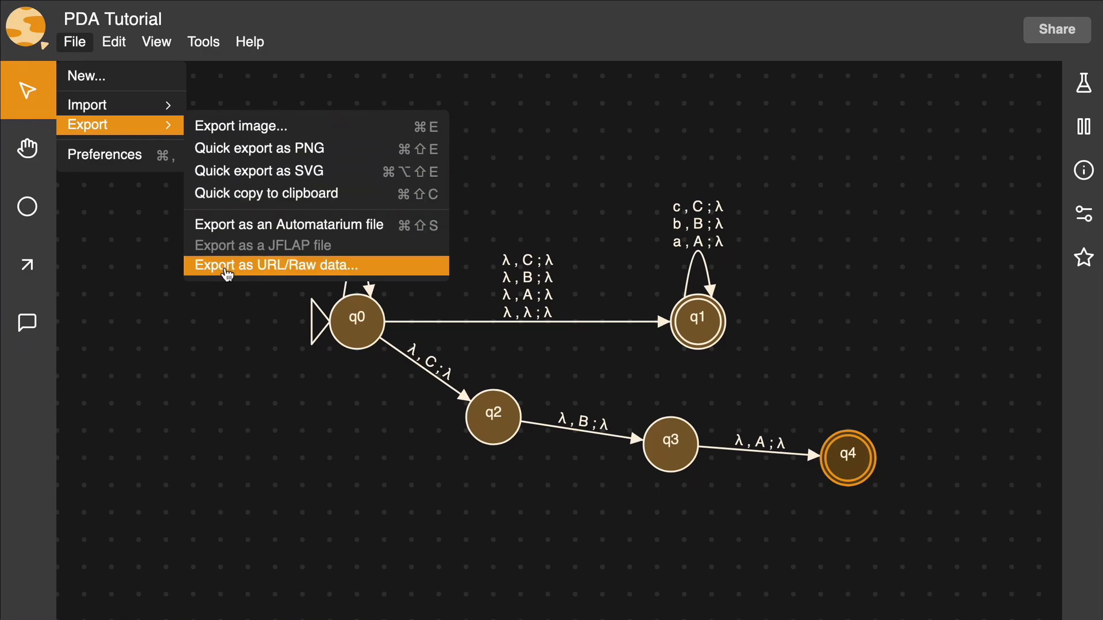
{"action": "left_click", "coordinate": [80, 43]}
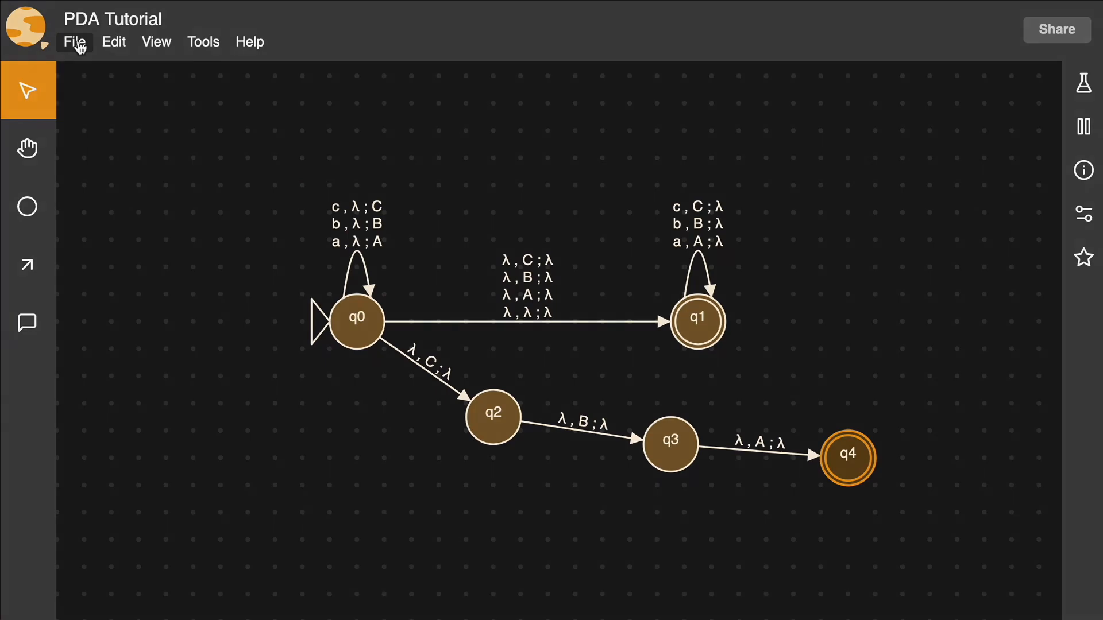